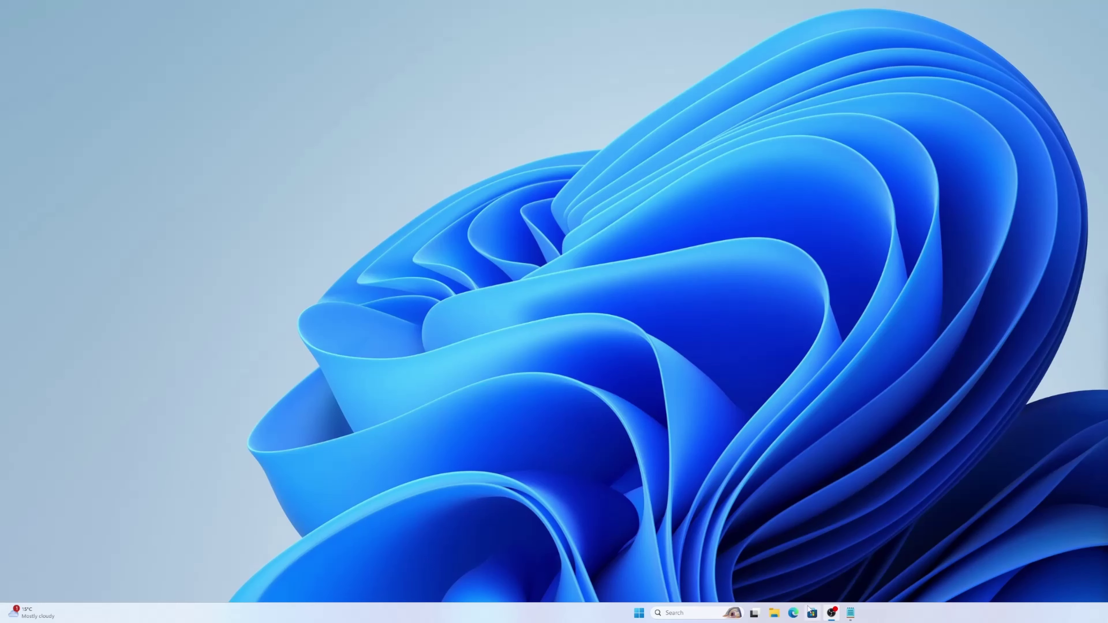
Search for "hip sdk windows" in Microsoft Edge and open the AMD HIP SDK for Windows page.
{"action": "left_click", "coordinate": [793, 613]}
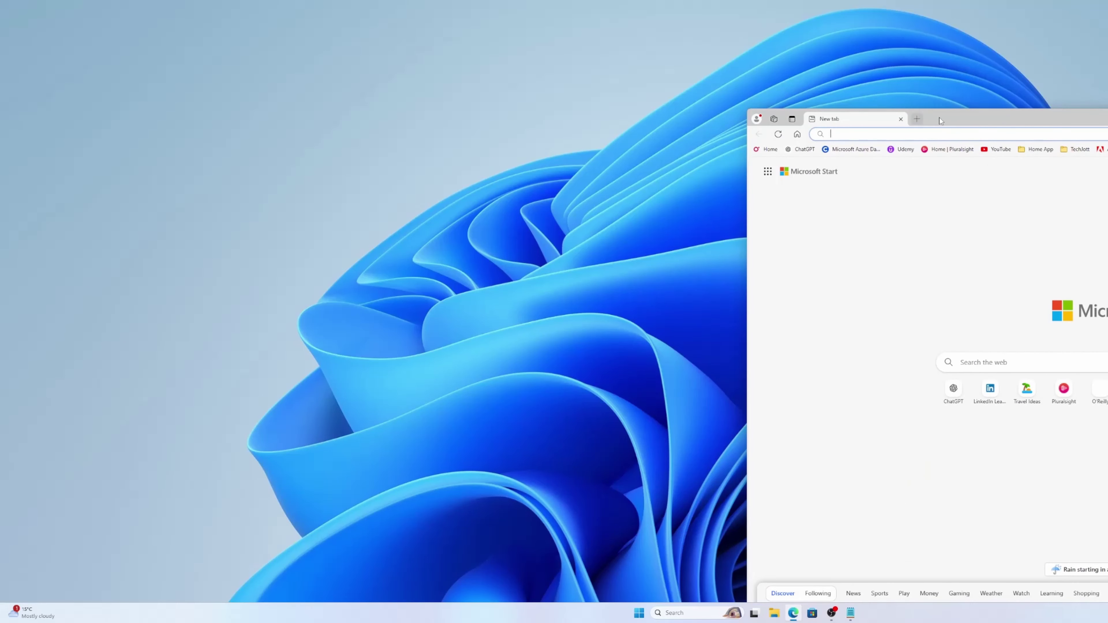
{"action": "left_click_drag", "start_coordinate": [941, 120], "coordinate": [251, 74]}
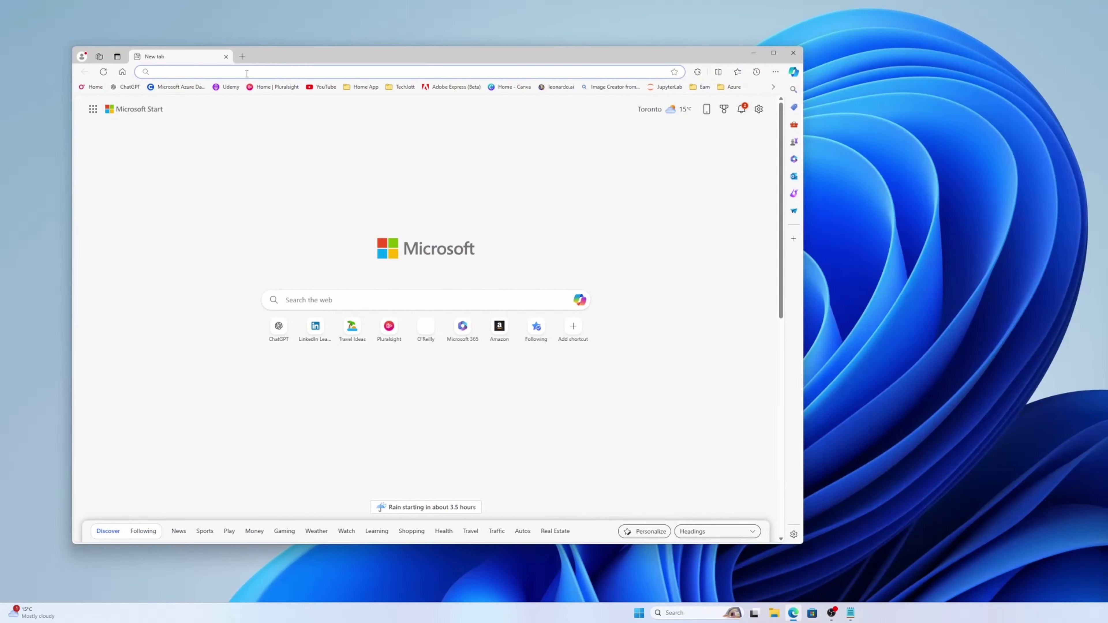
{"action": "left_click", "coordinate": [246, 73]}
{"action": "type", "text": "hip s"}
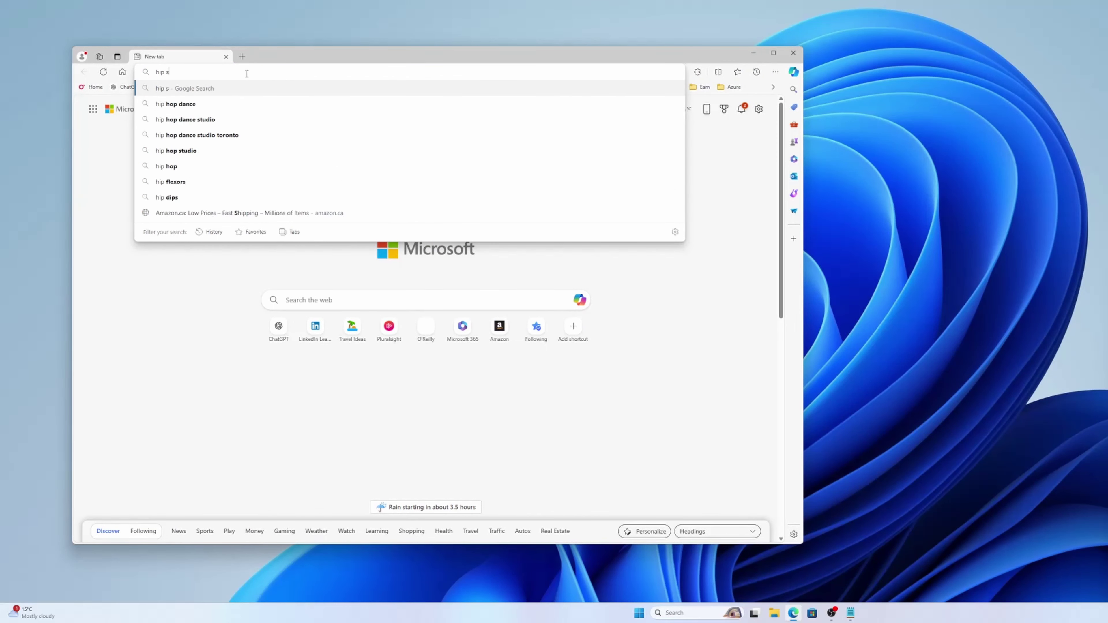
{"action": "type", "text": "dk"}
{"action": "key", "text": "Down"}
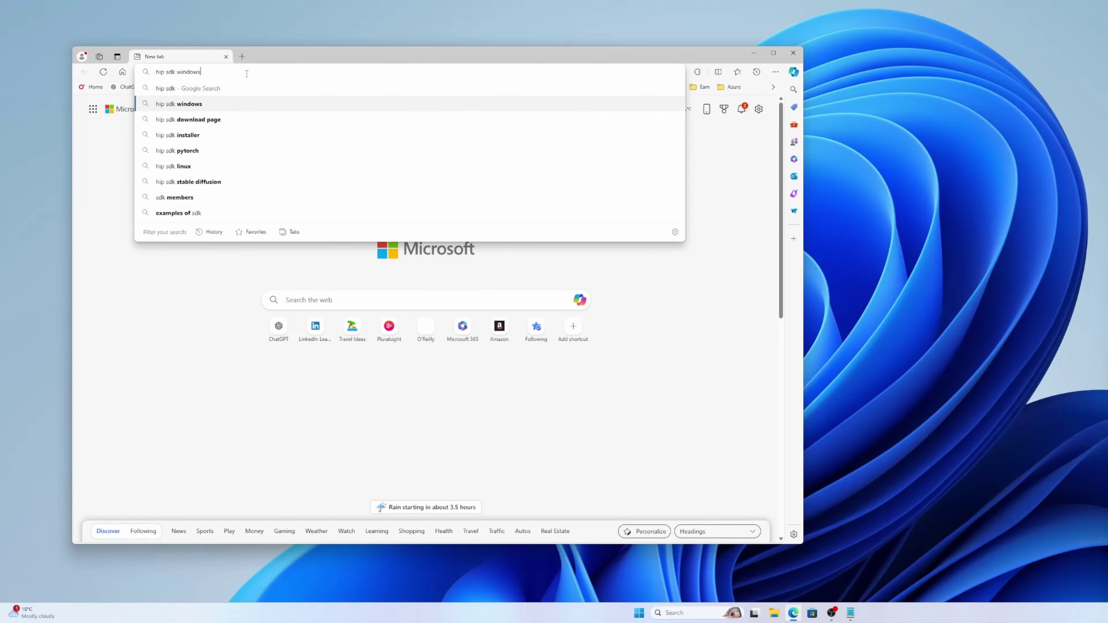
{"action": "key", "text": "Return"}
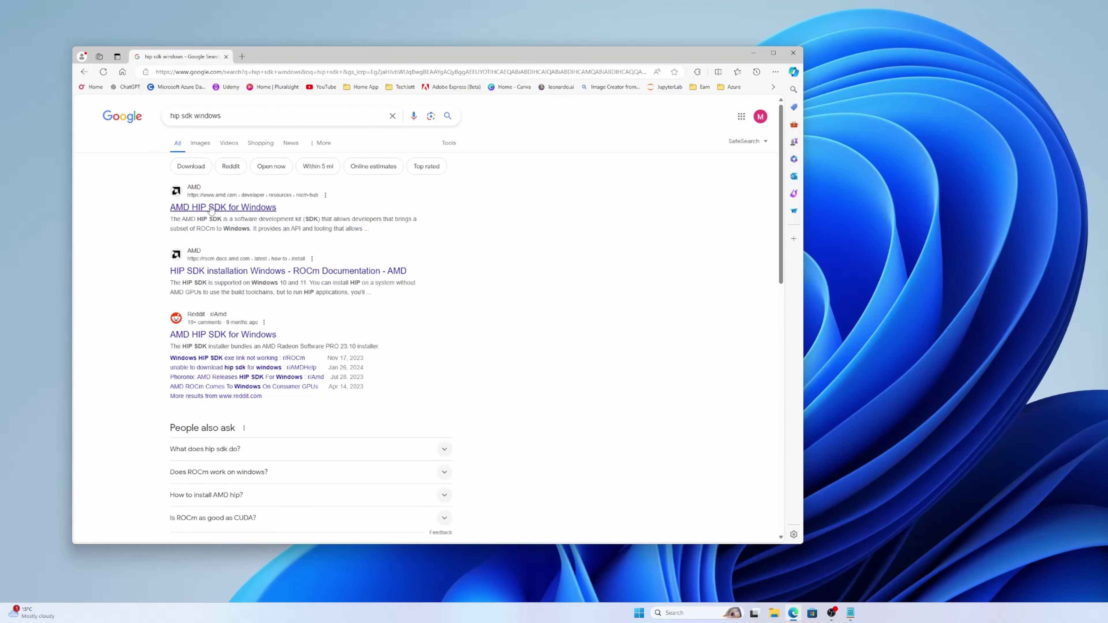
{"action": "left_click", "coordinate": [220, 208]}
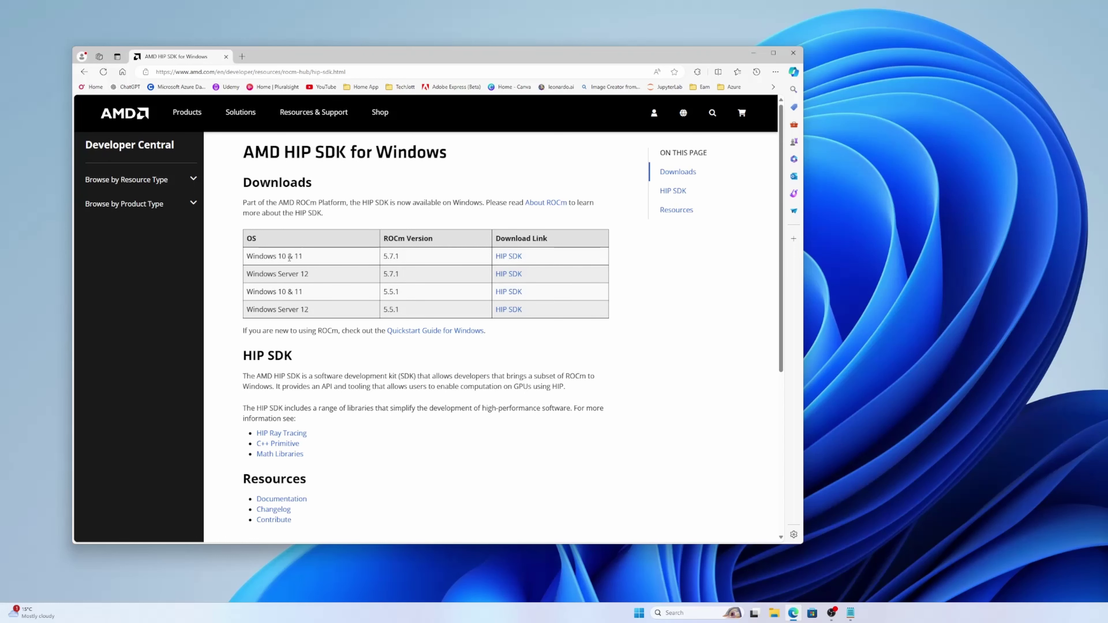
Download the ROCm 5.7.1 HIP SDK for Windows 10 & 11, accepting its license, and launch the installer.
{"action": "left_click", "coordinate": [508, 257]}
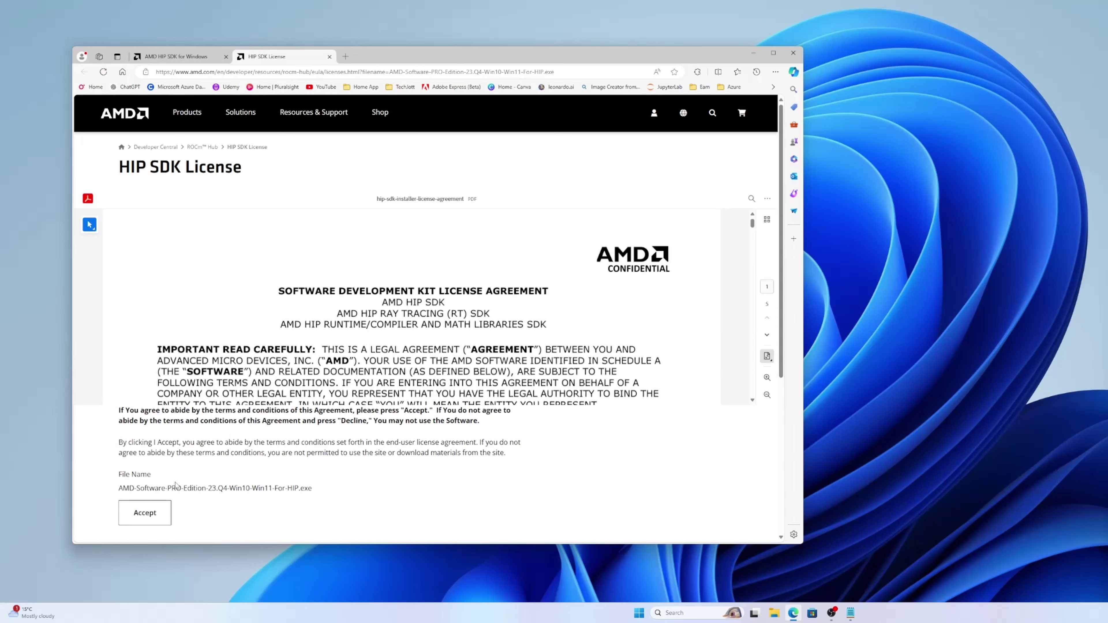
{"action": "left_click", "coordinate": [145, 513]}
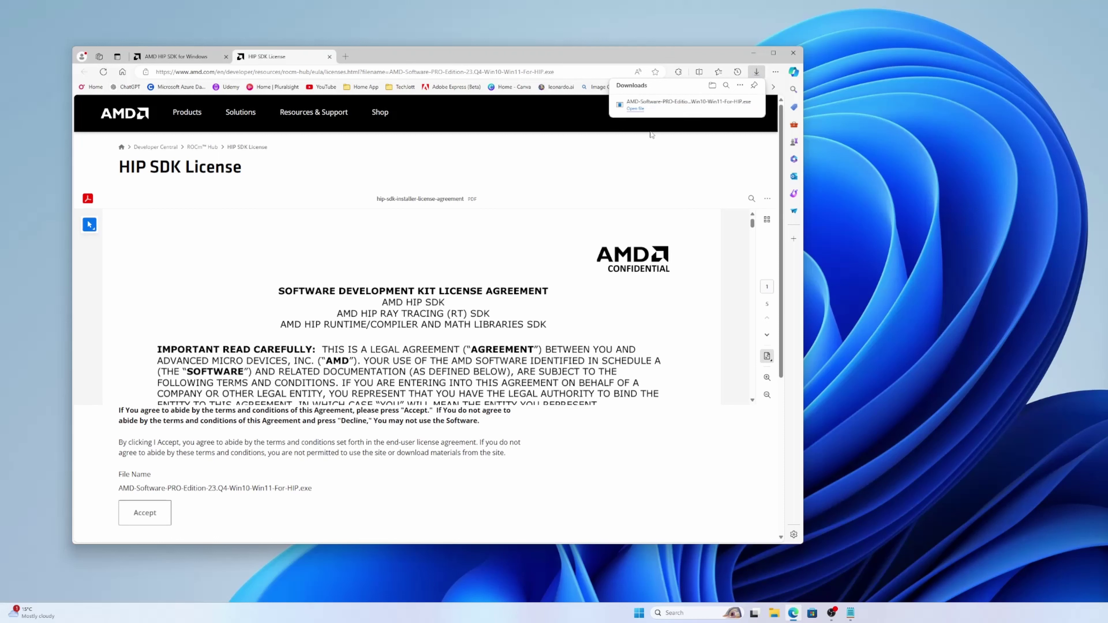
{"action": "left_click", "coordinate": [636, 110]}
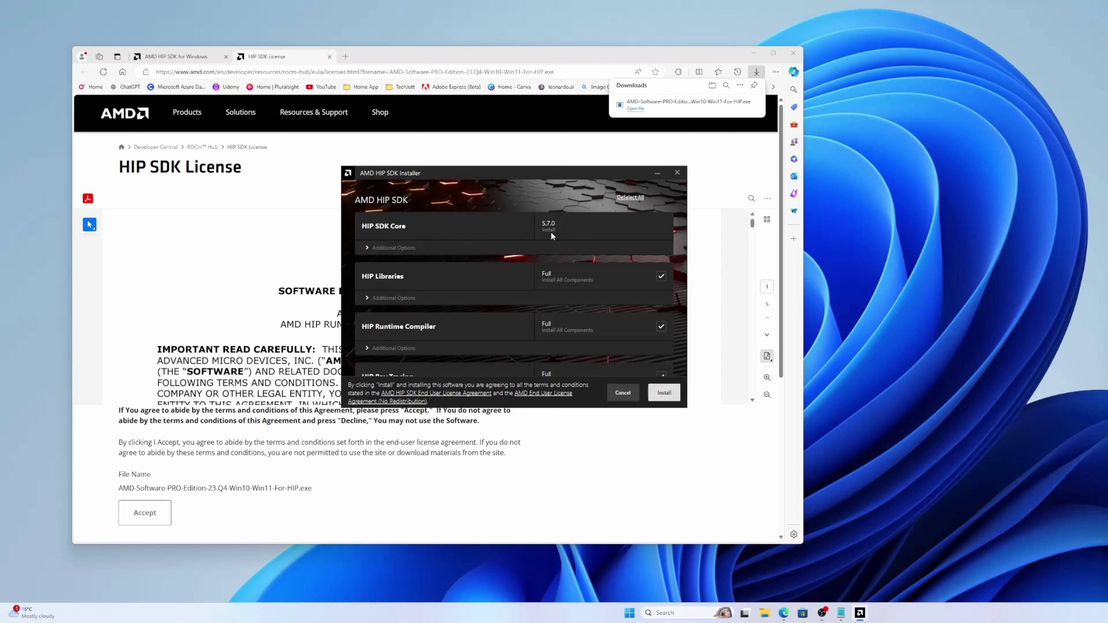
Review the HIP SDK components to install and set the AMD Radeon display driver to Don't Install.
{"action": "scroll", "coordinate": [551, 232], "scroll_direction": "down", "scroll_amount": 1}
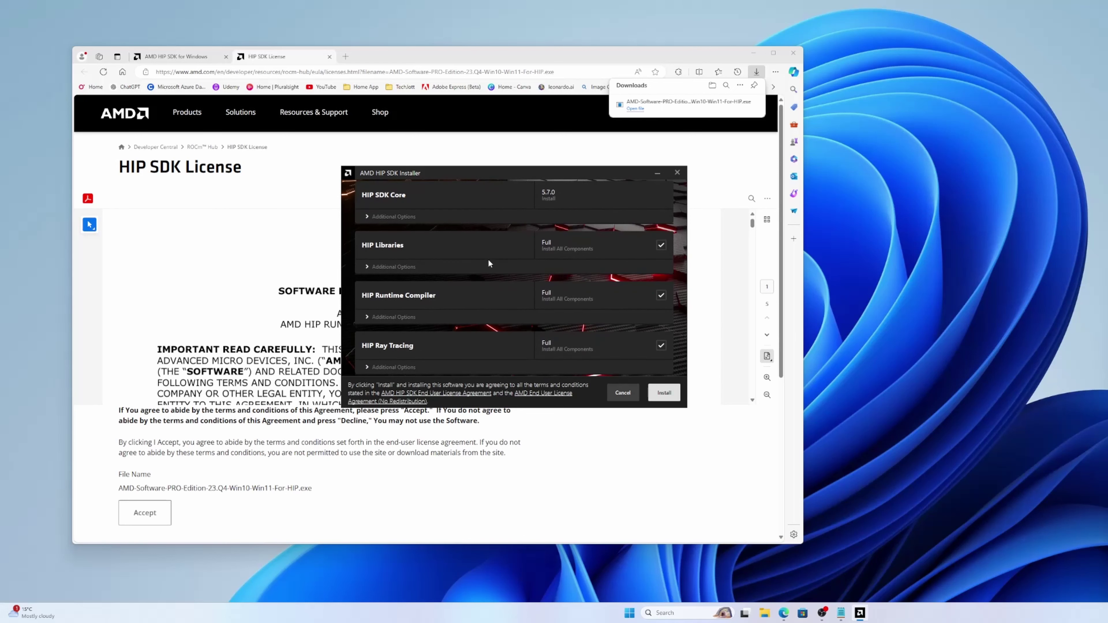
{"action": "scroll", "coordinate": [667, 254], "scroll_direction": "down", "scroll_amount": 1}
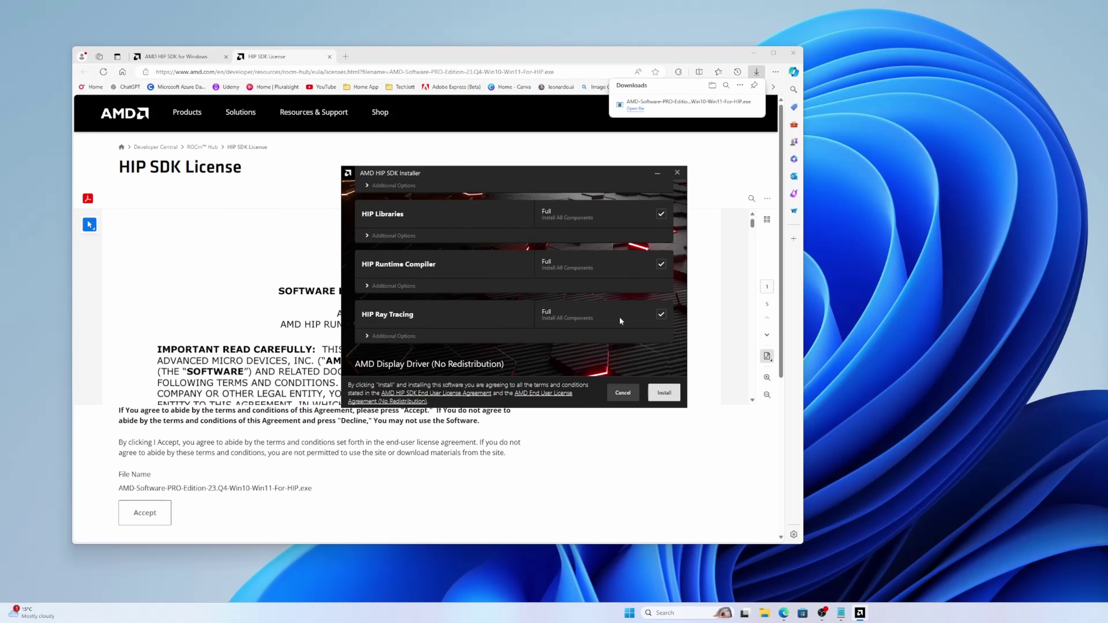
{"action": "scroll", "coordinate": [608, 311], "scroll_direction": "down", "scroll_amount": 1}
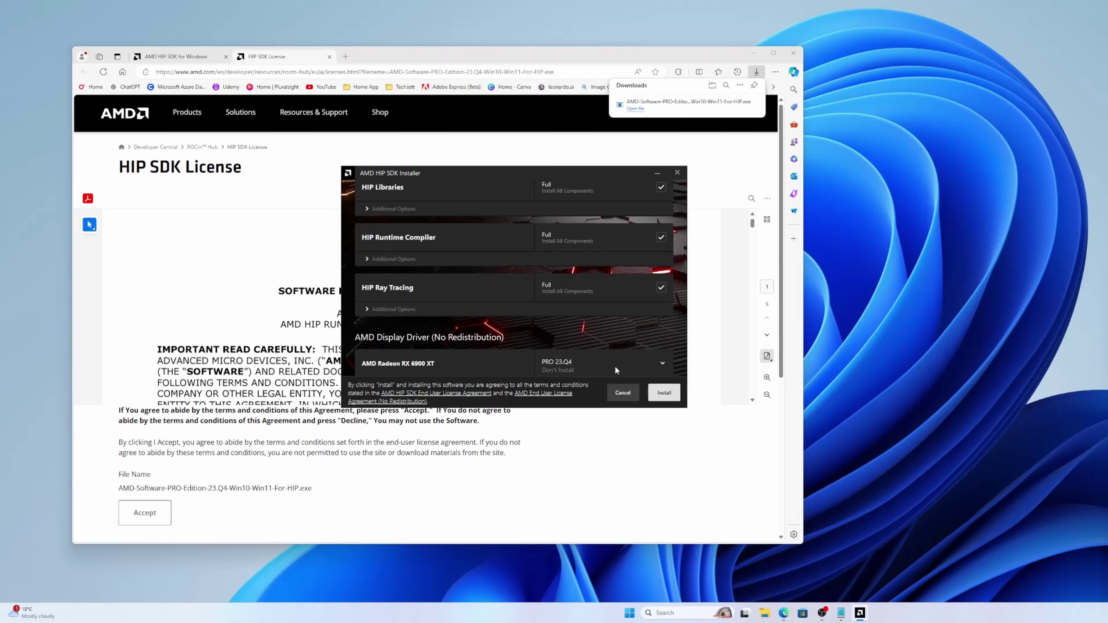
{"action": "left_click", "coordinate": [661, 365]}
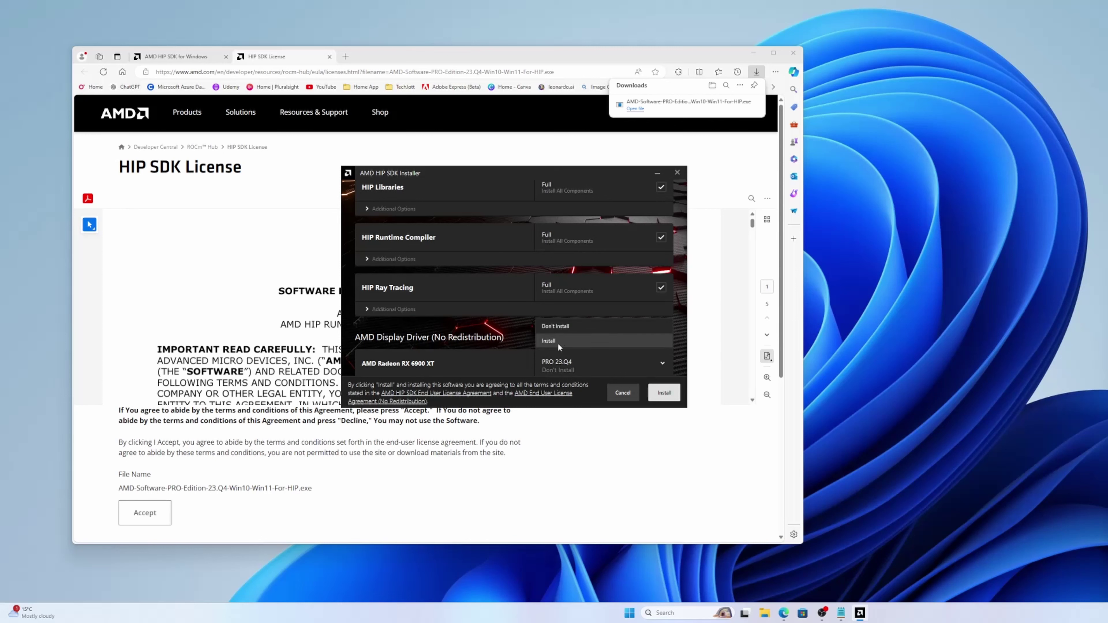
{"action": "left_click", "coordinate": [584, 327]}
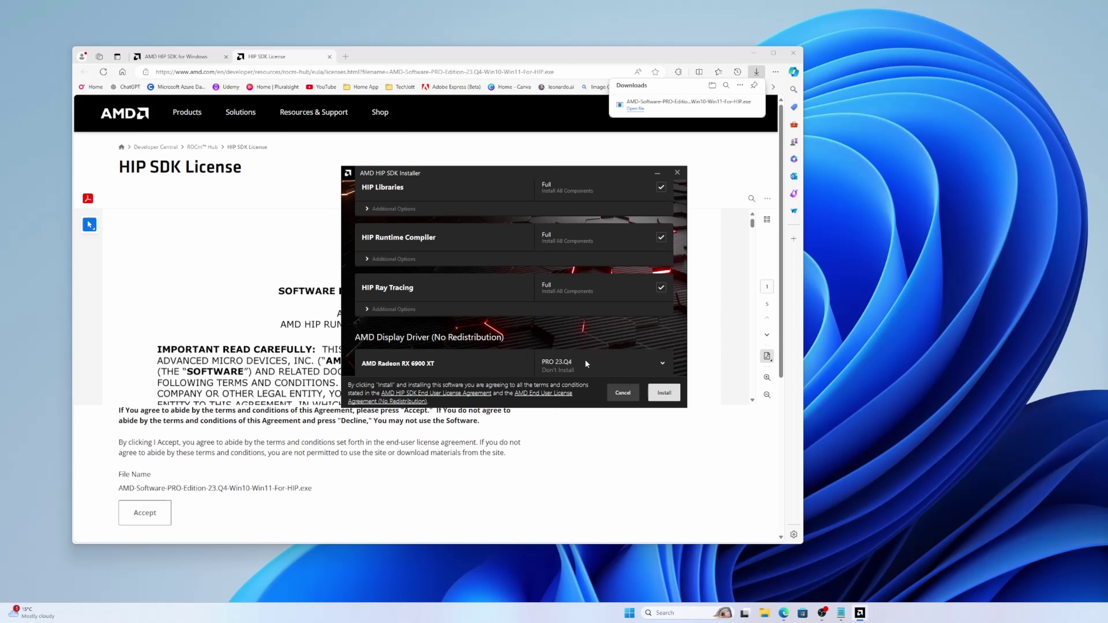
Install the HIP SDK with its full libraries, runtime compiler and ray tracing components, and finish the installer.
{"action": "scroll", "coordinate": [553, 315], "scroll_direction": "up", "scroll_amount": 2}
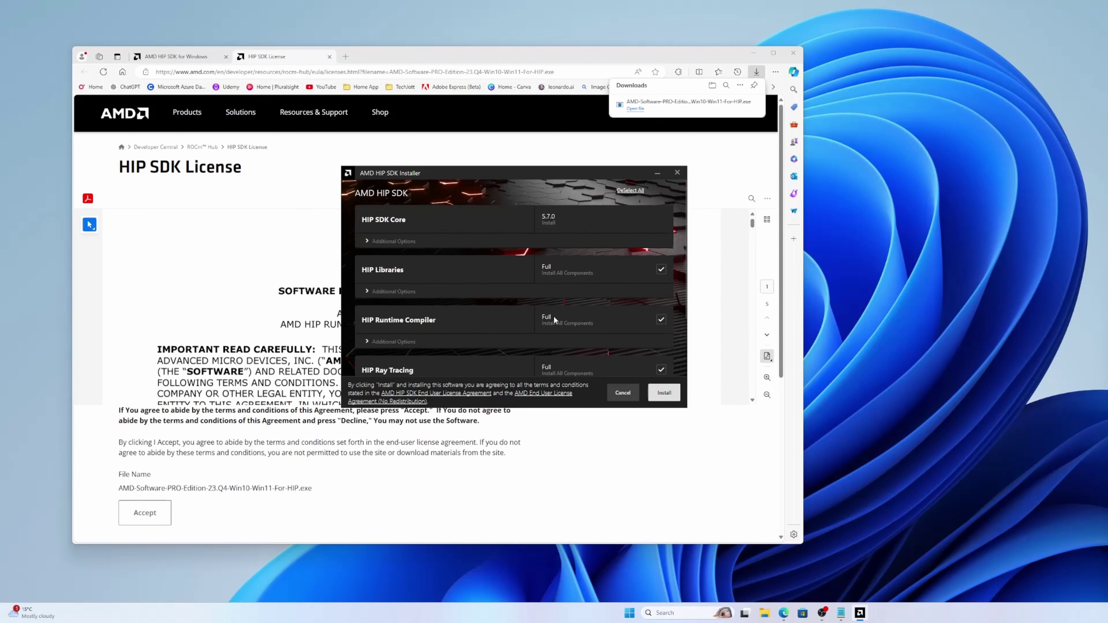
{"action": "scroll", "coordinate": [553, 315], "scroll_direction": "down", "scroll_amount": 1}
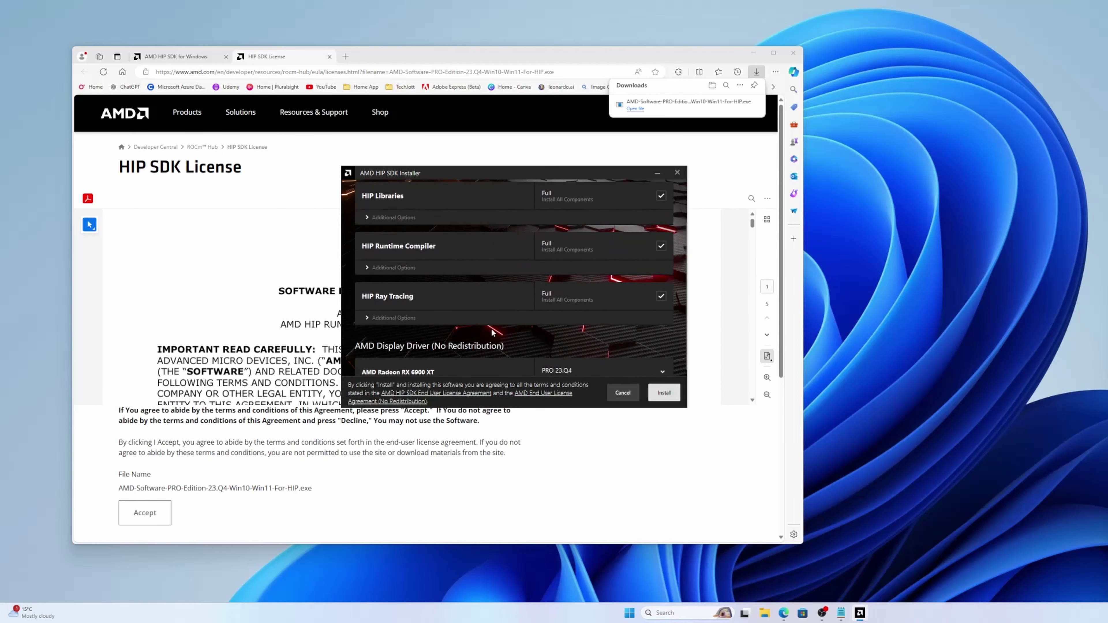
{"action": "left_click", "coordinate": [663, 394]}
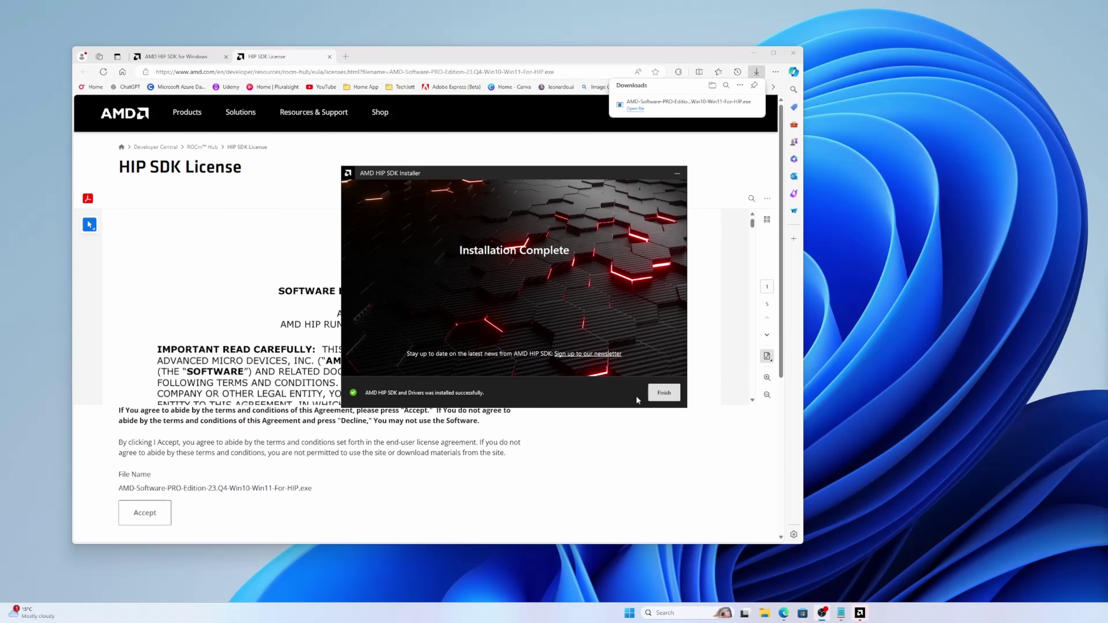
{"action": "left_click", "coordinate": [663, 392]}
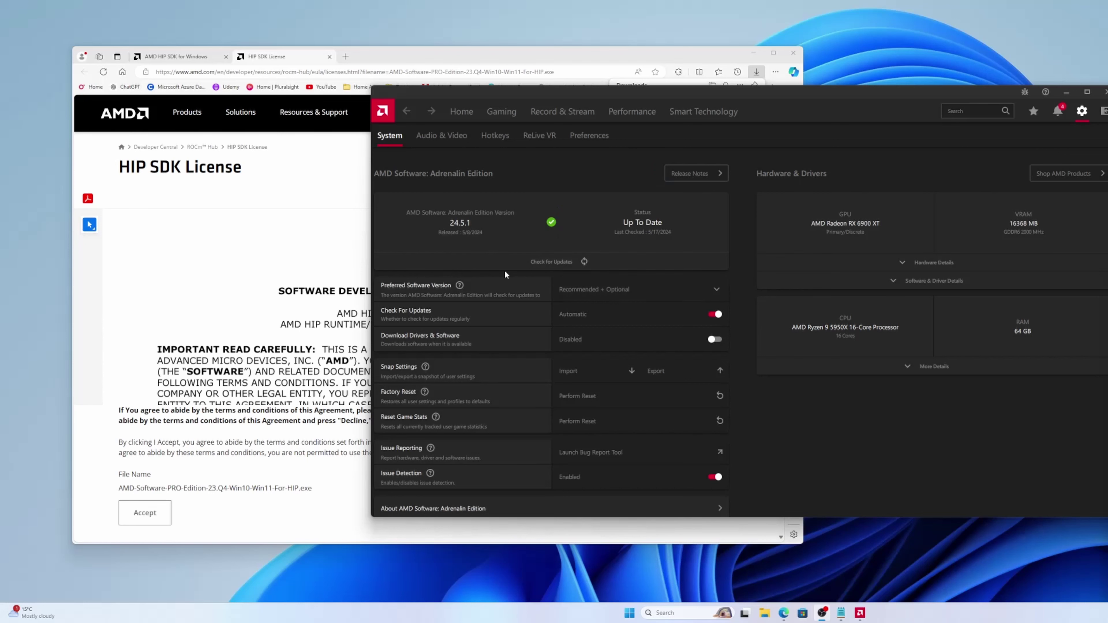
Check the driver version, GPU and VRAM in AMD Software: Adrenalin Edition, and close it.
{"action": "left_click_drag", "start_coordinate": [803, 96], "coordinate": [726, 97]}
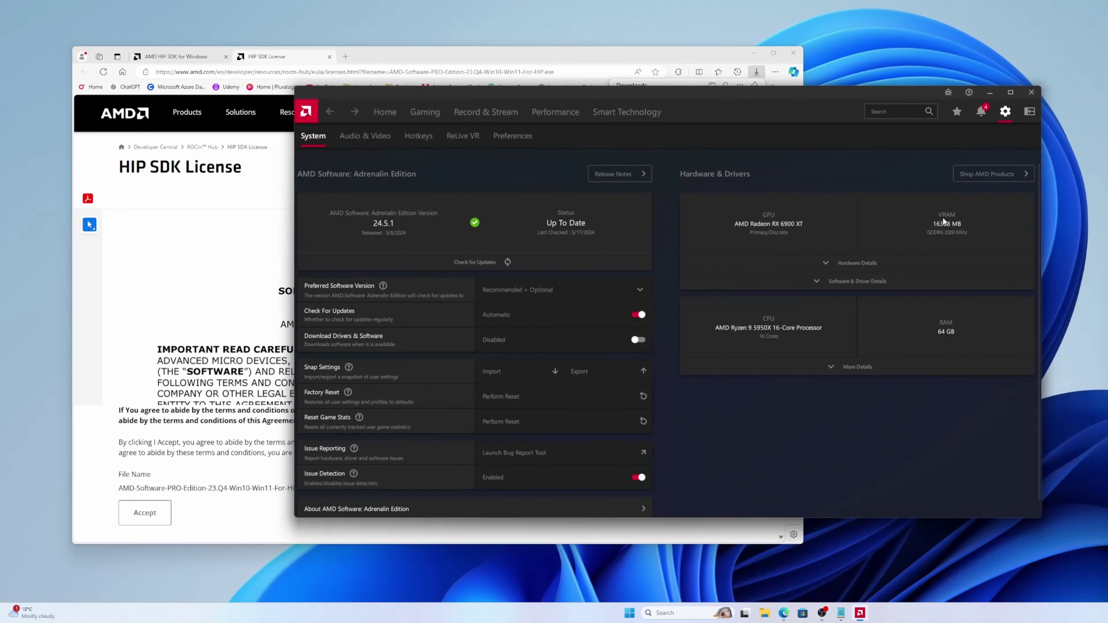
{"action": "left_click", "coordinate": [1031, 94]}
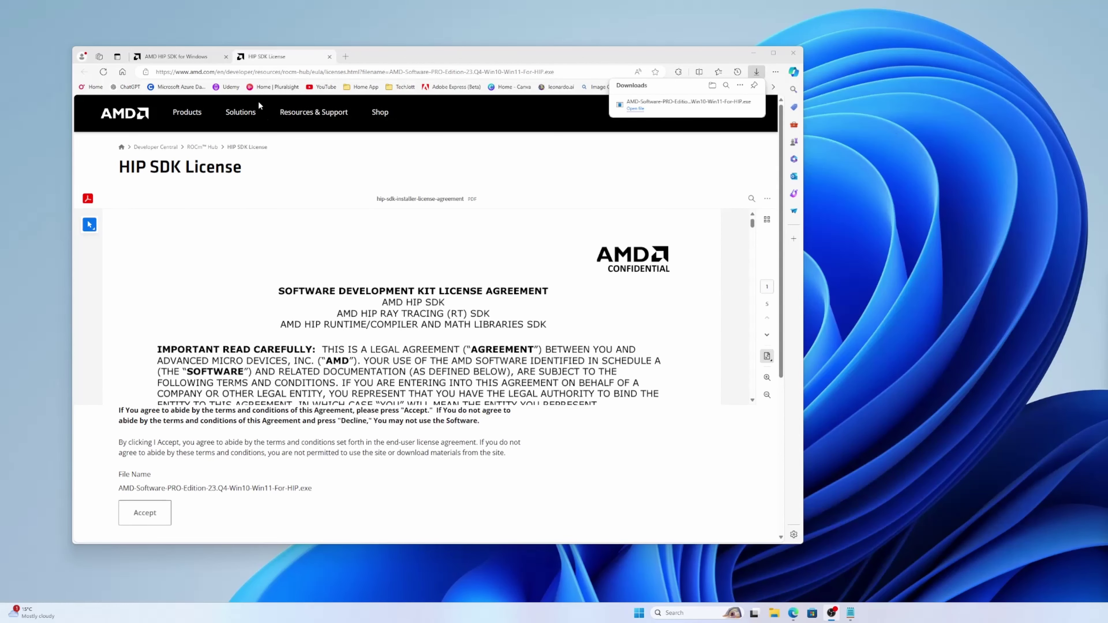
Search for "zluda" in Microsoft Edge and view the Version 3 release assets of the vosen/ZLUDA repository.
{"action": "left_click", "coordinate": [269, 71]}
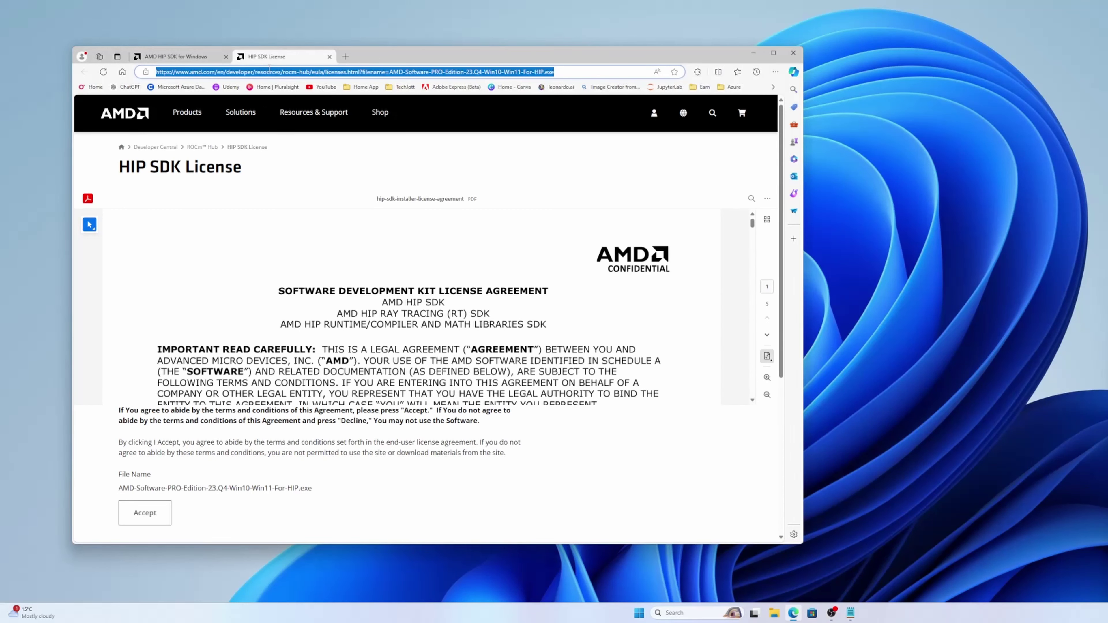
{"action": "type", "text": "zluda"}
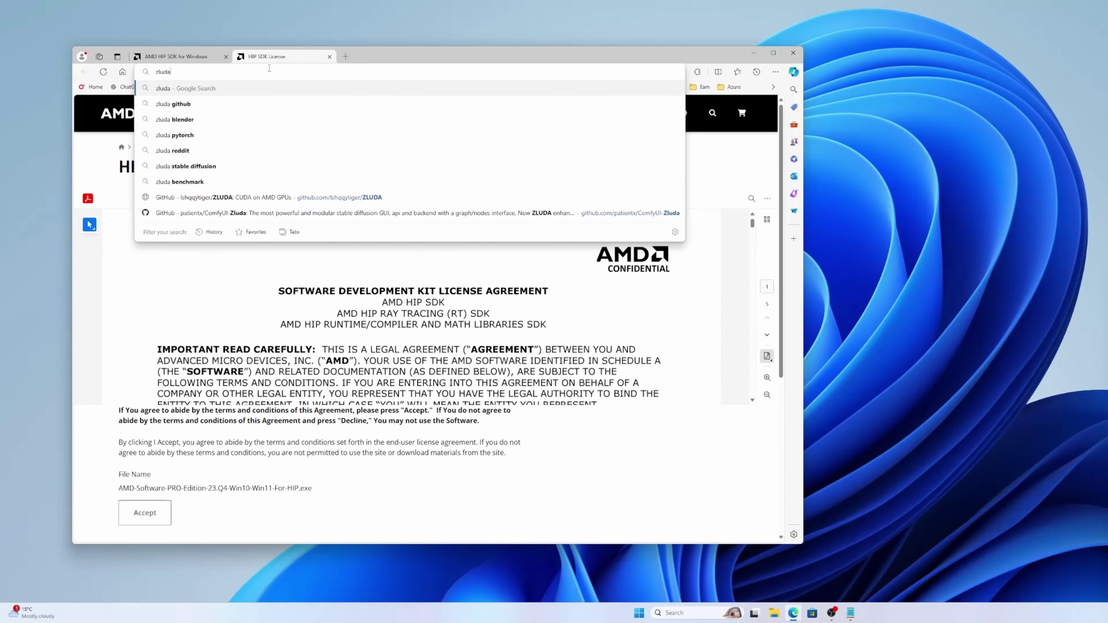
{"action": "key", "text": "Return"}
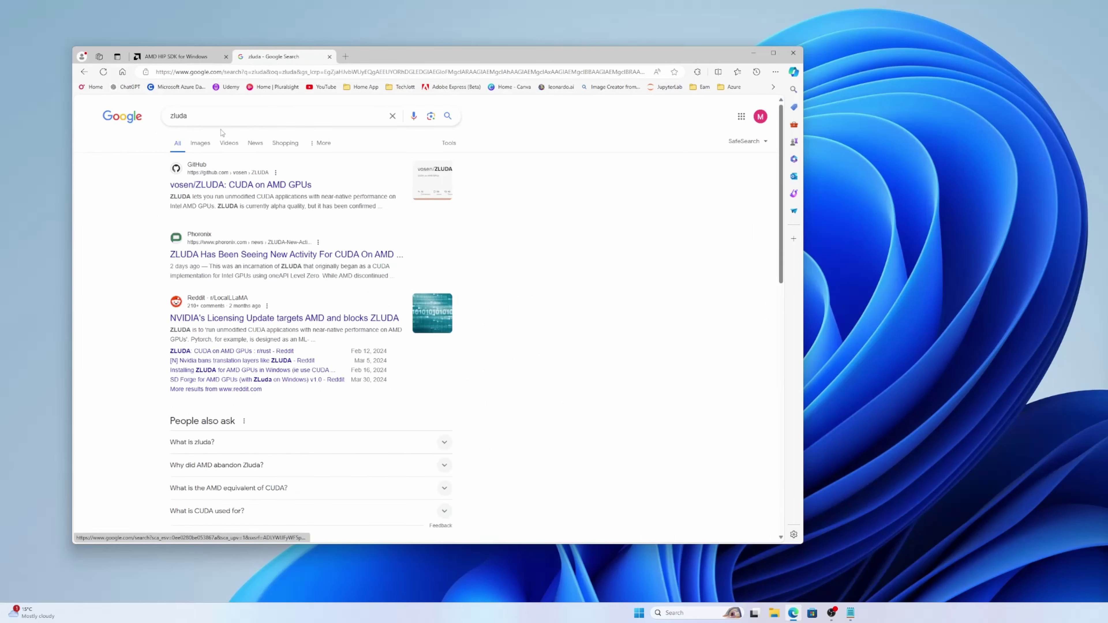
{"action": "left_click", "coordinate": [204, 188]}
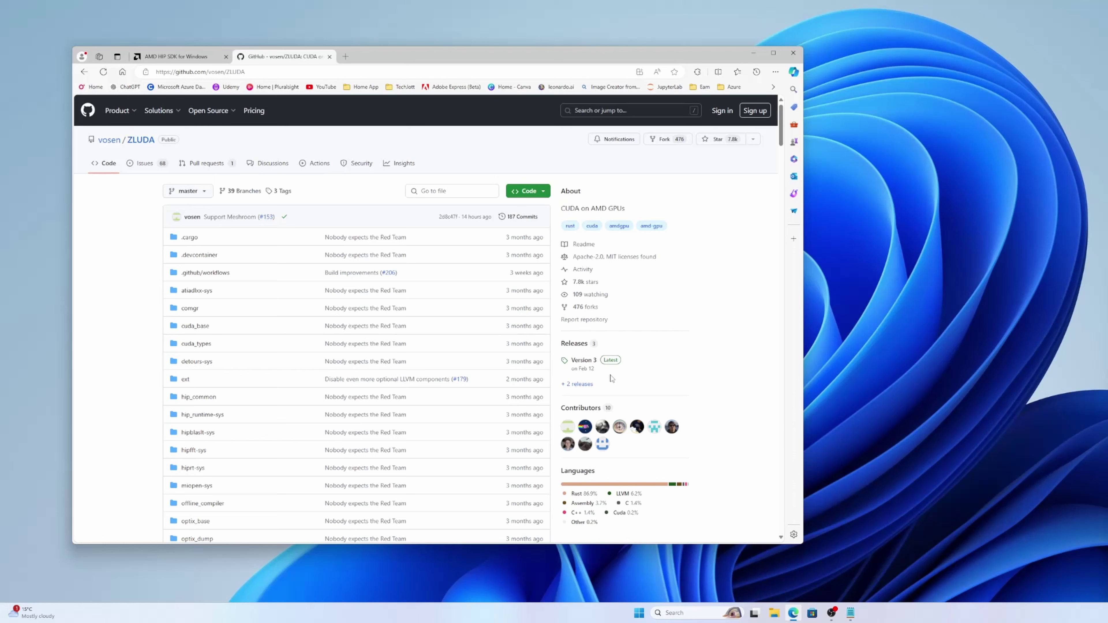
{"action": "left_click", "coordinate": [585, 361]}
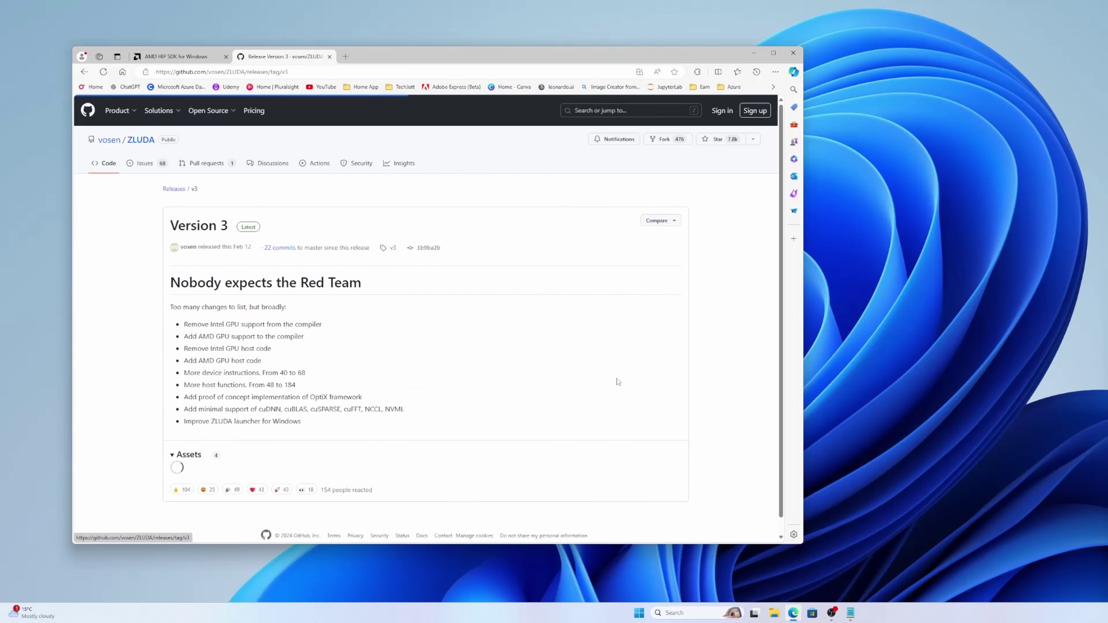
{"action": "scroll", "coordinate": [433, 339], "scroll_direction": "down", "scroll_amount": 2}
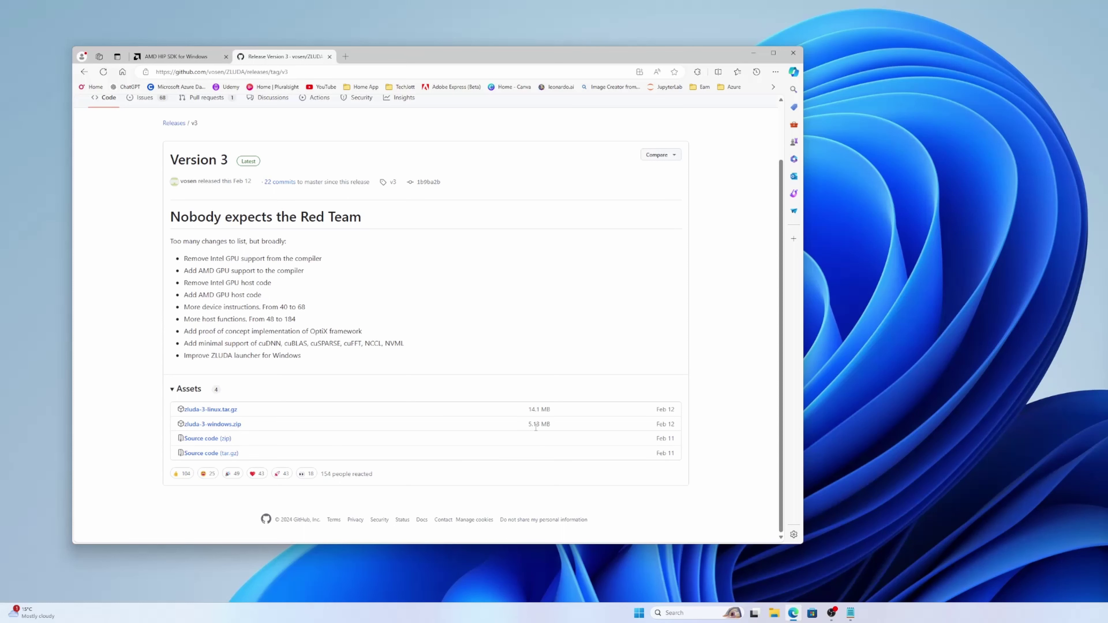
{"action": "left_click", "coordinate": [345, 56]}
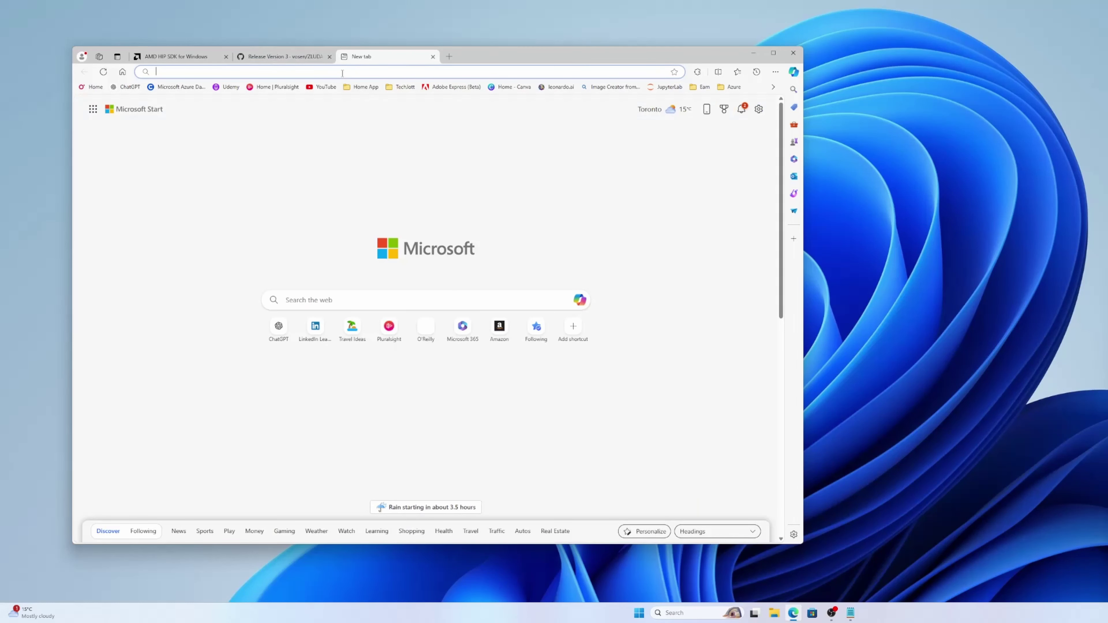
{"action": "type", "text": "https://github.com/lshqqytiger/ZLUDA"}
{"action": "key", "text": "Return"}
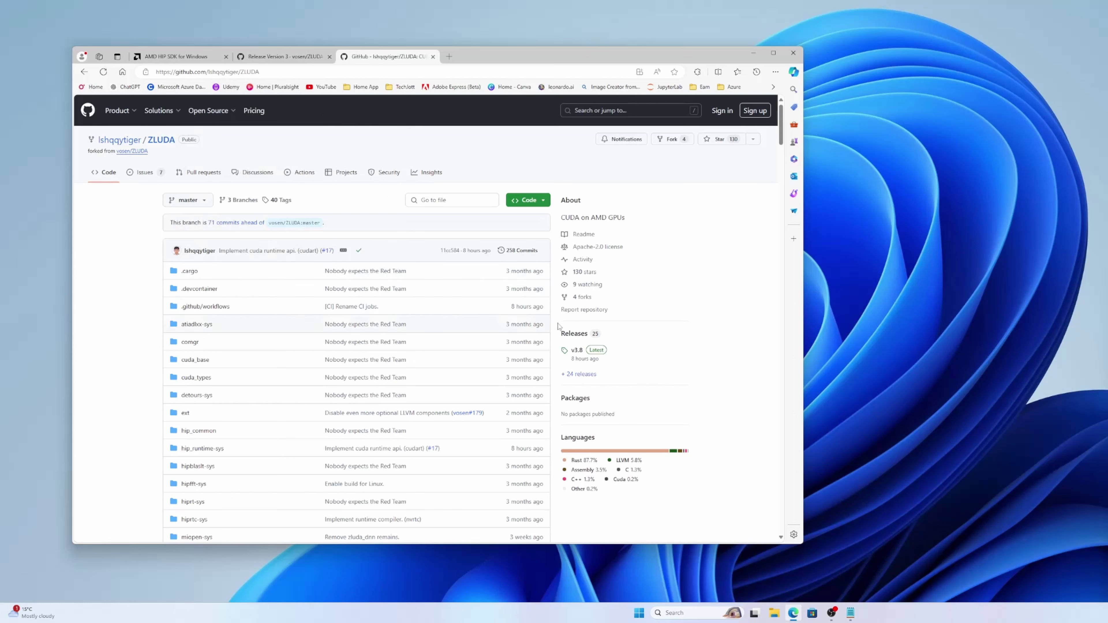
{"action": "left_click", "coordinate": [585, 359]}
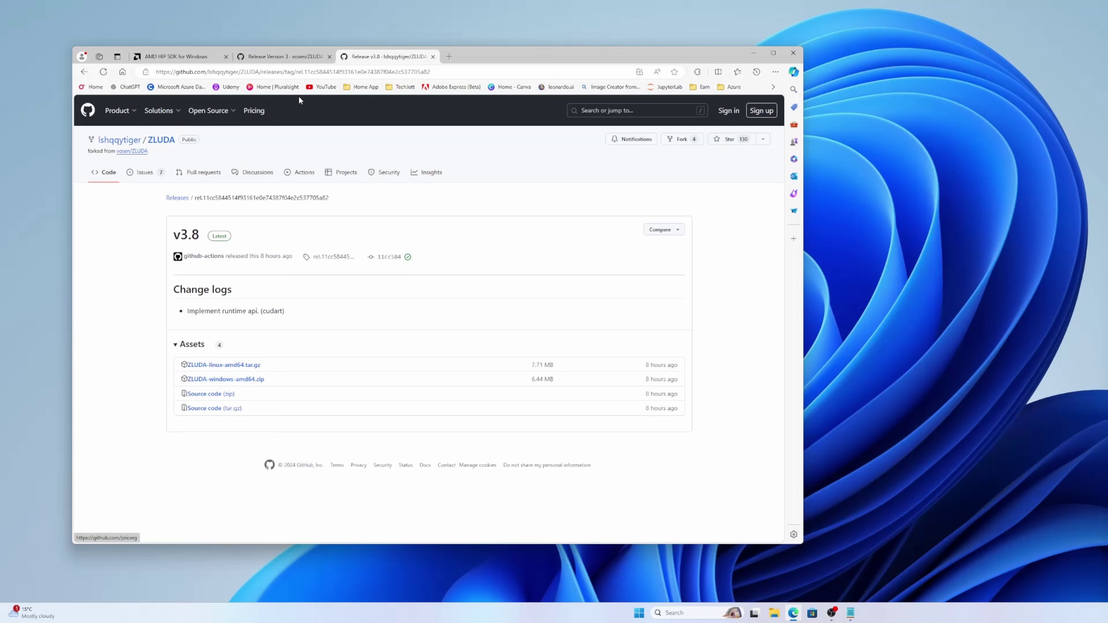
{"action": "left_click", "coordinate": [232, 380]}
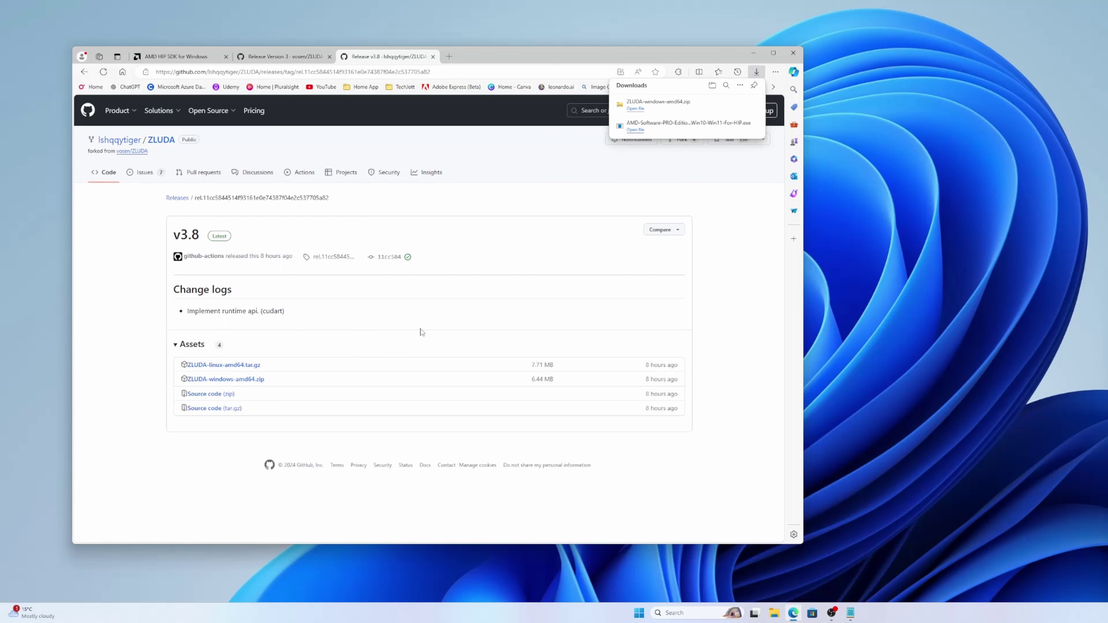
Extract ZLUDA-windows-amd64.zip in the Downloads folder to the default destination and open its zluda folder.
{"action": "left_click", "coordinate": [728, 105]}
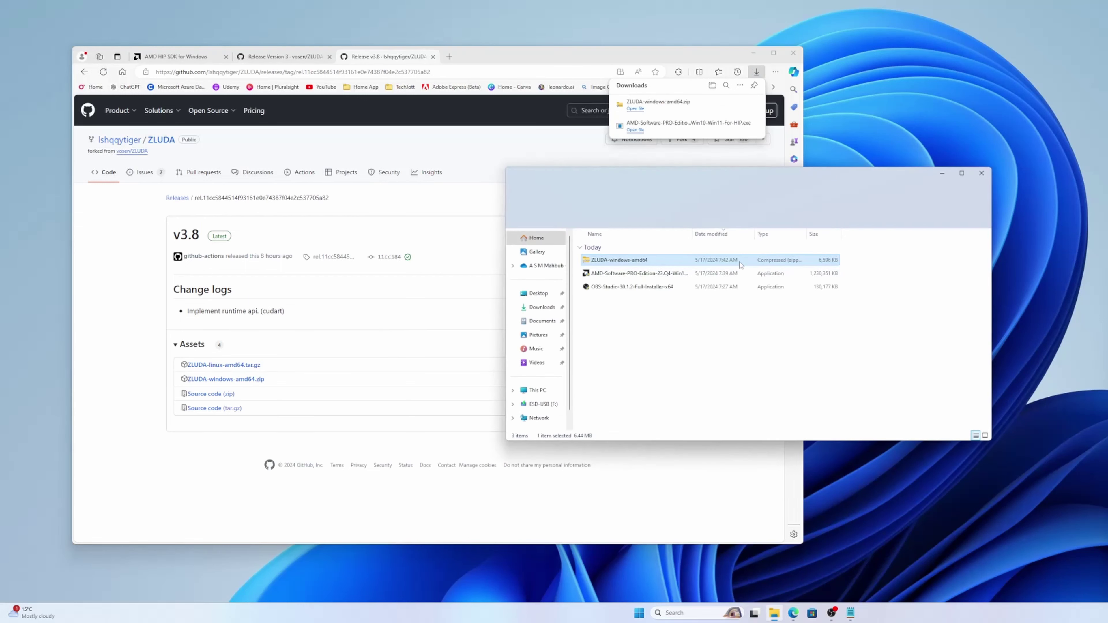
{"action": "right_click", "coordinate": [608, 264]}
{"action": "left_click", "coordinate": [636, 358]}
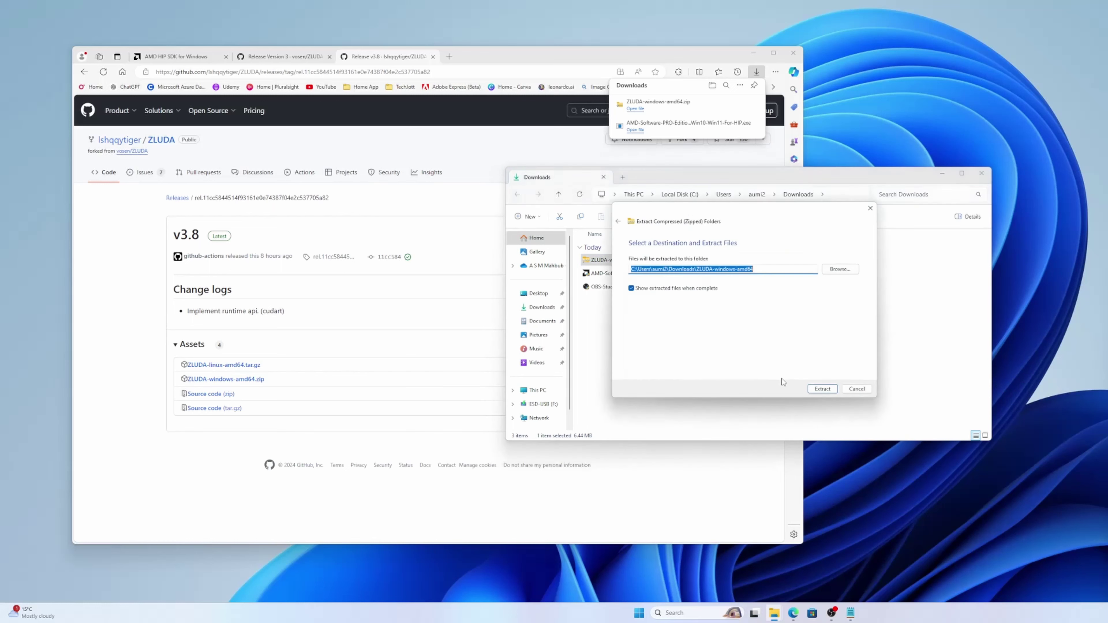
{"action": "key", "text": "Return"}
{"action": "double_click", "coordinate": [676, 271]}
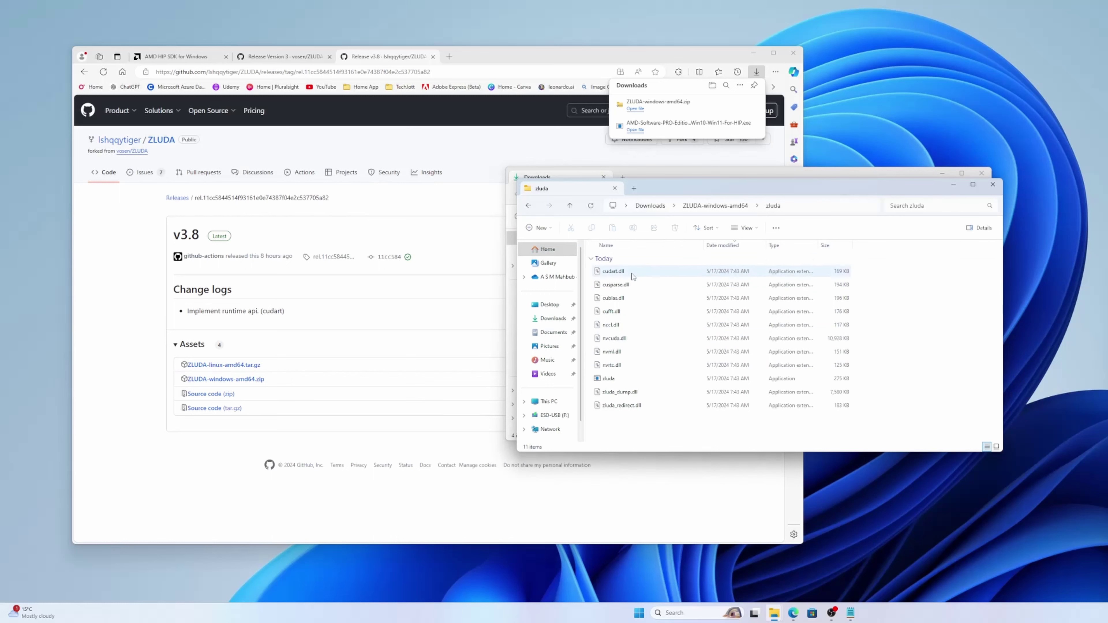
Copy the extracted zluda folder from ZLUDA-windows-amd64, and create and open a new folder named sd on Local Disk (C:).
{"action": "left_click", "coordinate": [733, 206]}
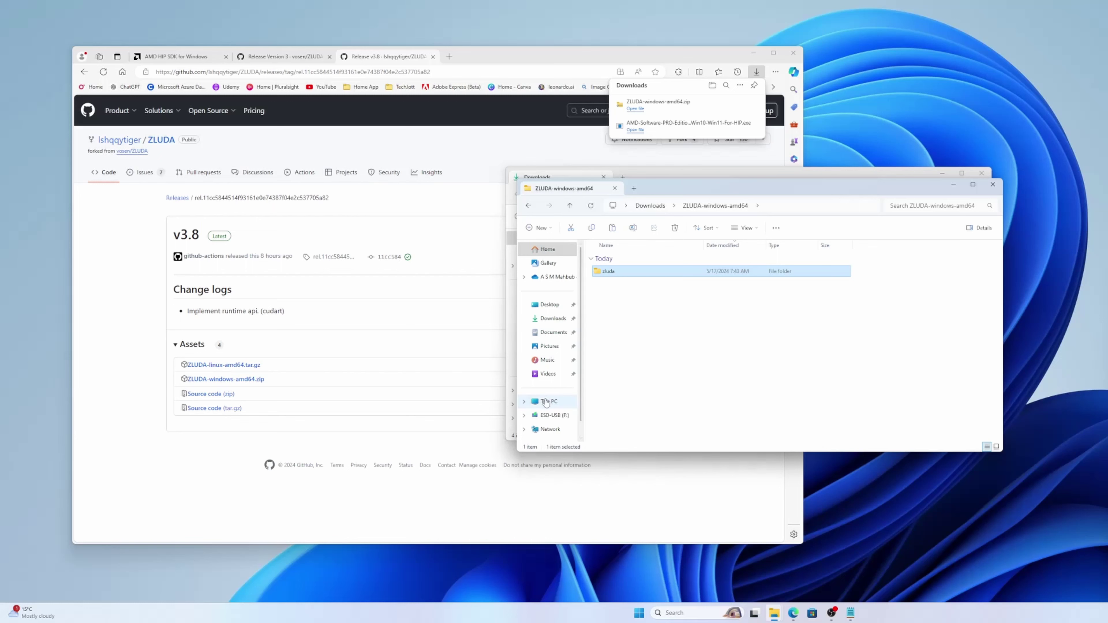
{"action": "left_click", "coordinate": [545, 402]}
{"action": "double_click", "coordinate": [636, 264]}
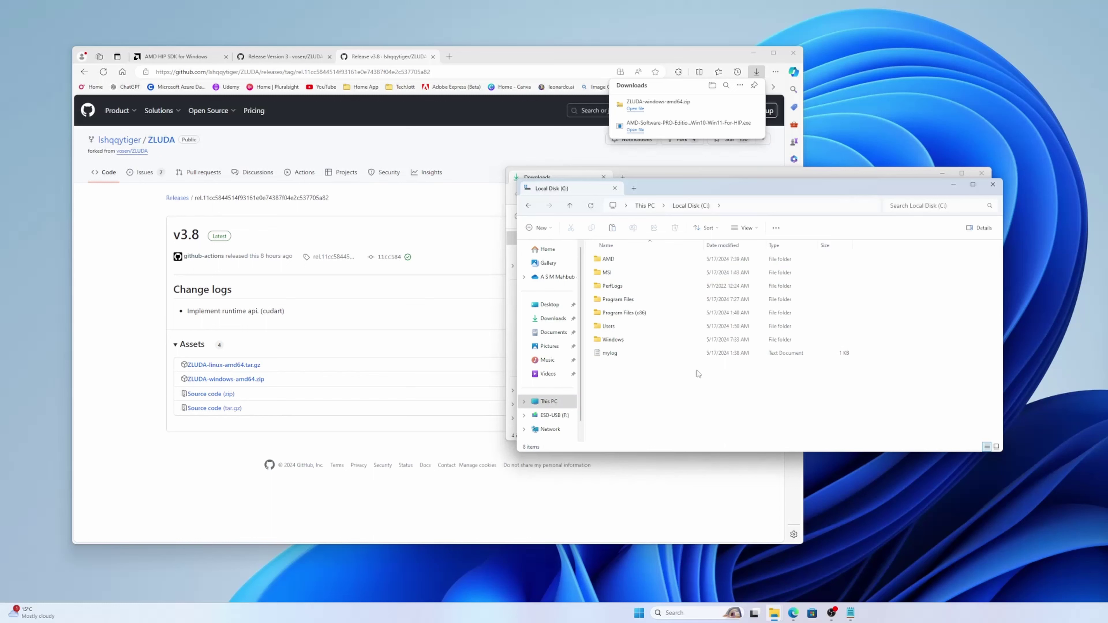
{"action": "right_click", "coordinate": [683, 389]}
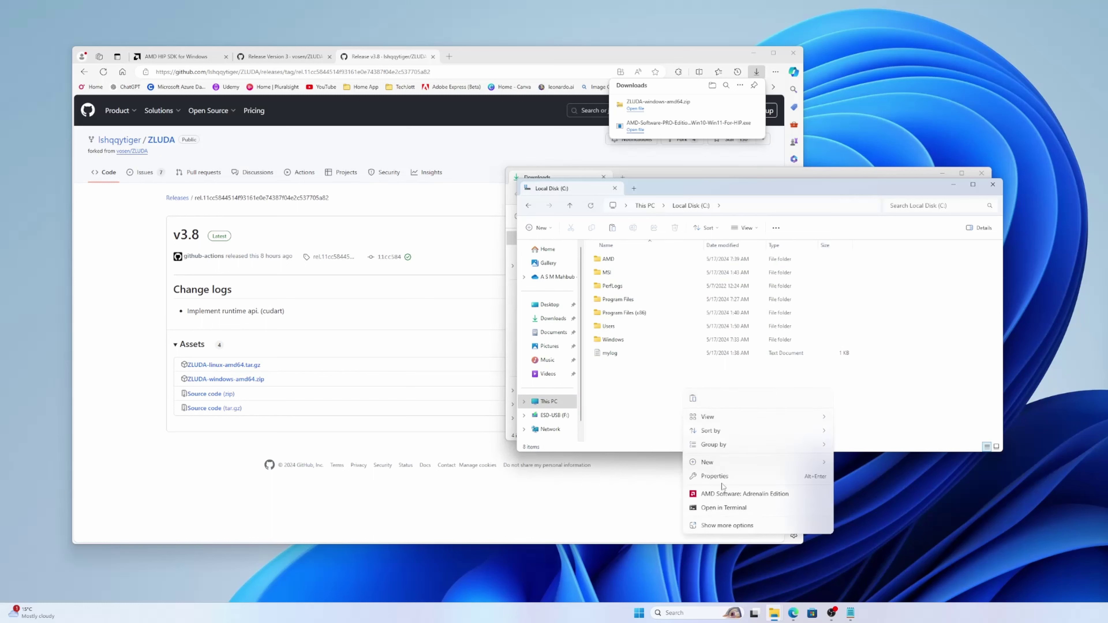
{"action": "left_click", "coordinate": [712, 526]}
{"action": "mouse_move", "coordinate": [718, 489]}
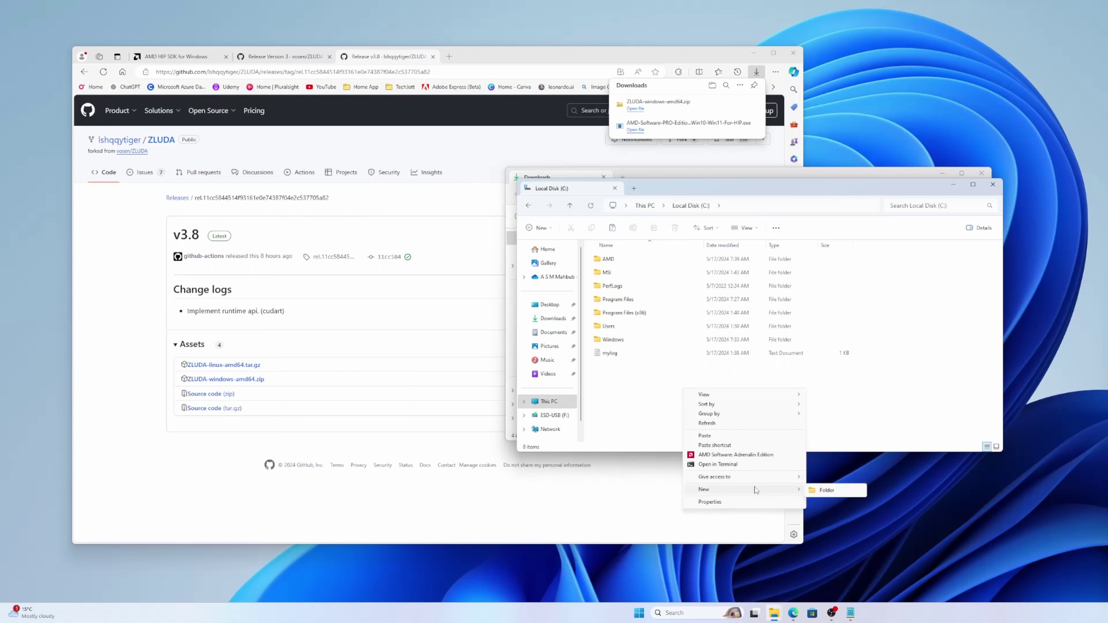
{"action": "left_click", "coordinate": [810, 491]}
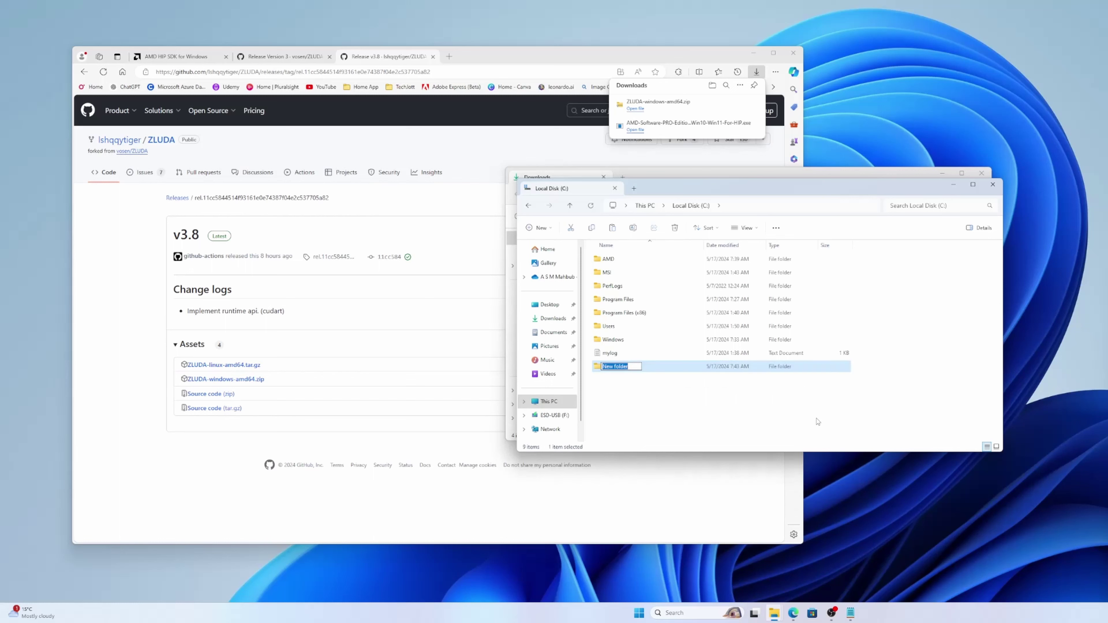
{"action": "type", "text": "sd"}
{"action": "key", "text": "Return"}
{"action": "key", "text": "Return"}
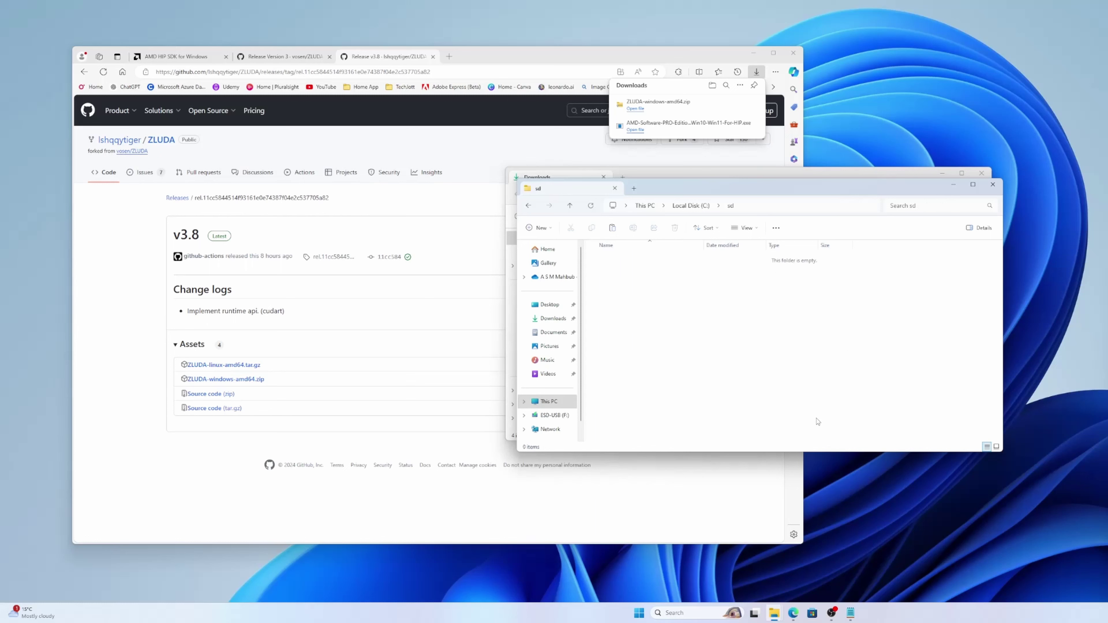
Paste the zluda folder into C:\sd, check its contents, and close both File Explorer windows.
{"action": "key", "text": "ctrl+v"}
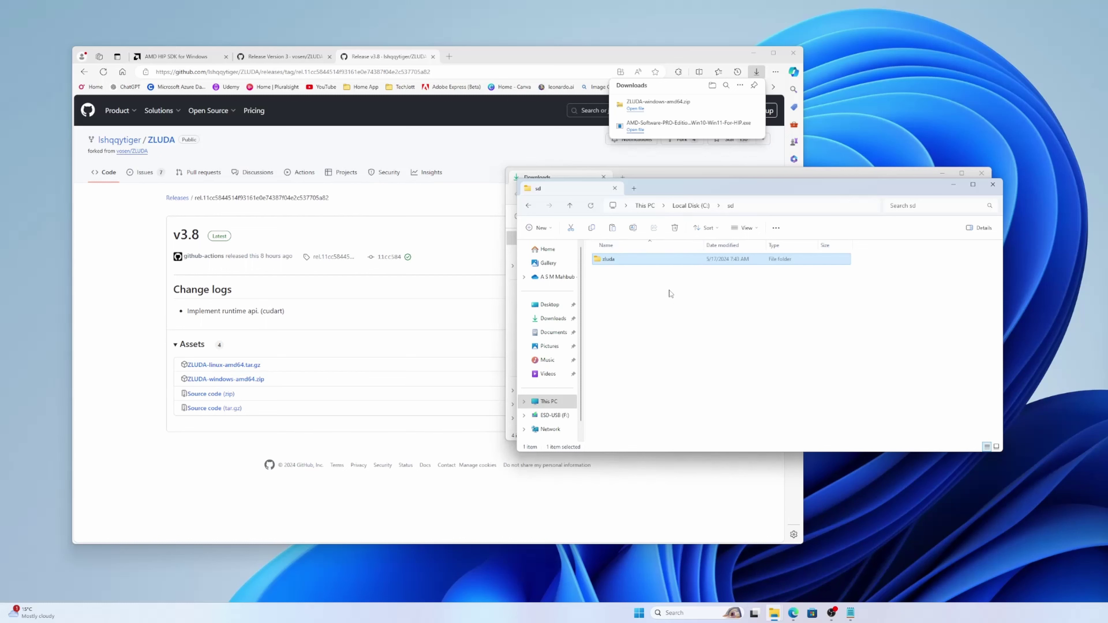
{"action": "double_click", "coordinate": [622, 261]}
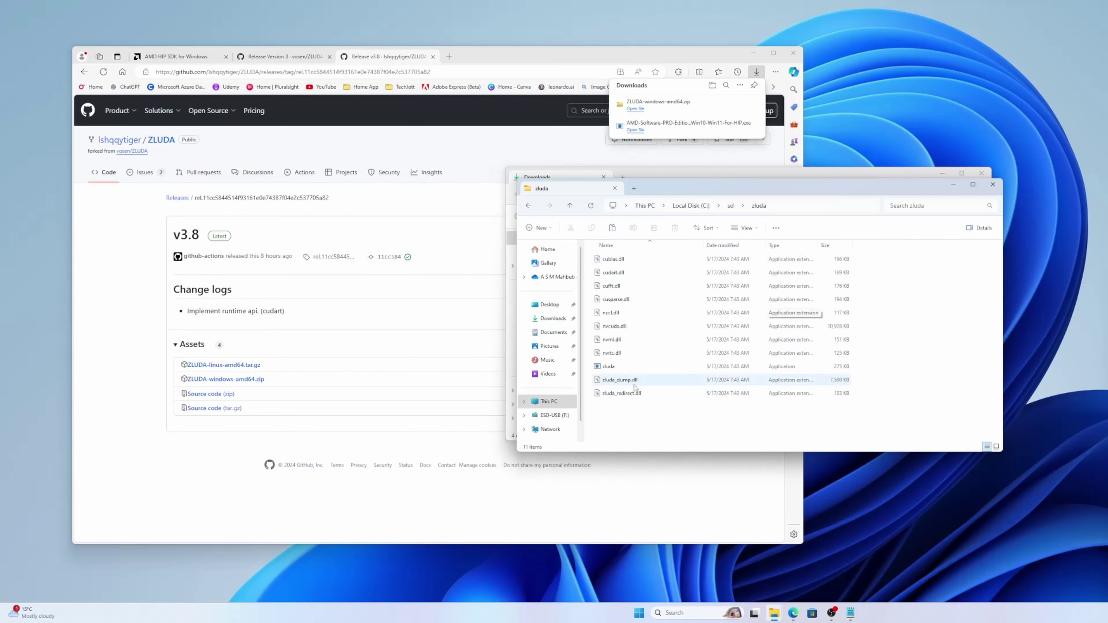
{"action": "left_click", "coordinate": [729, 206]}
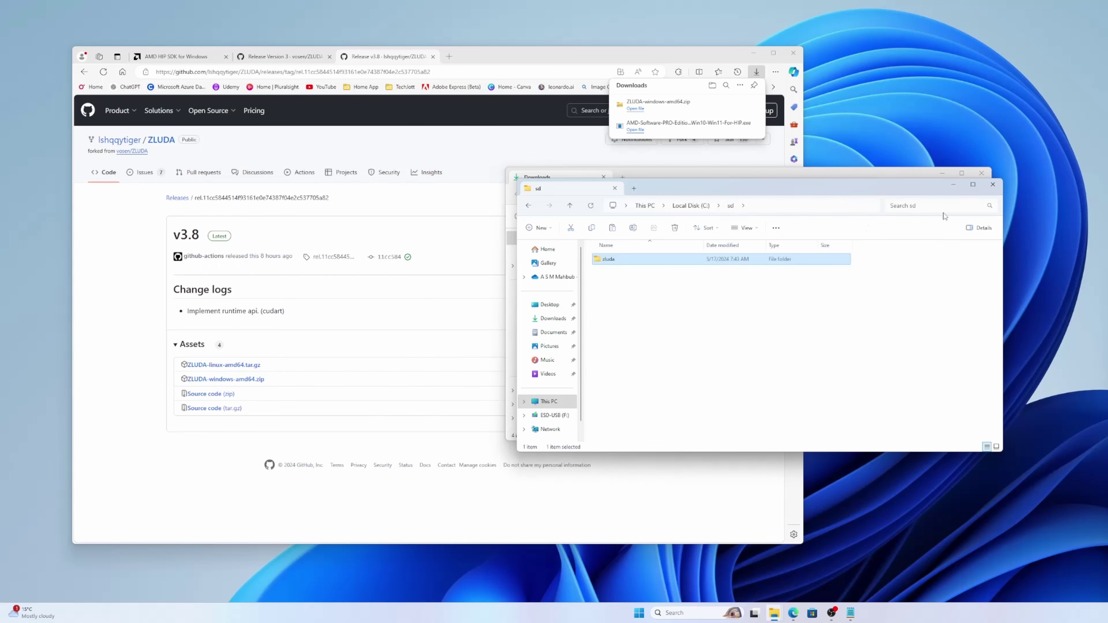
{"action": "left_click", "coordinate": [993, 185]}
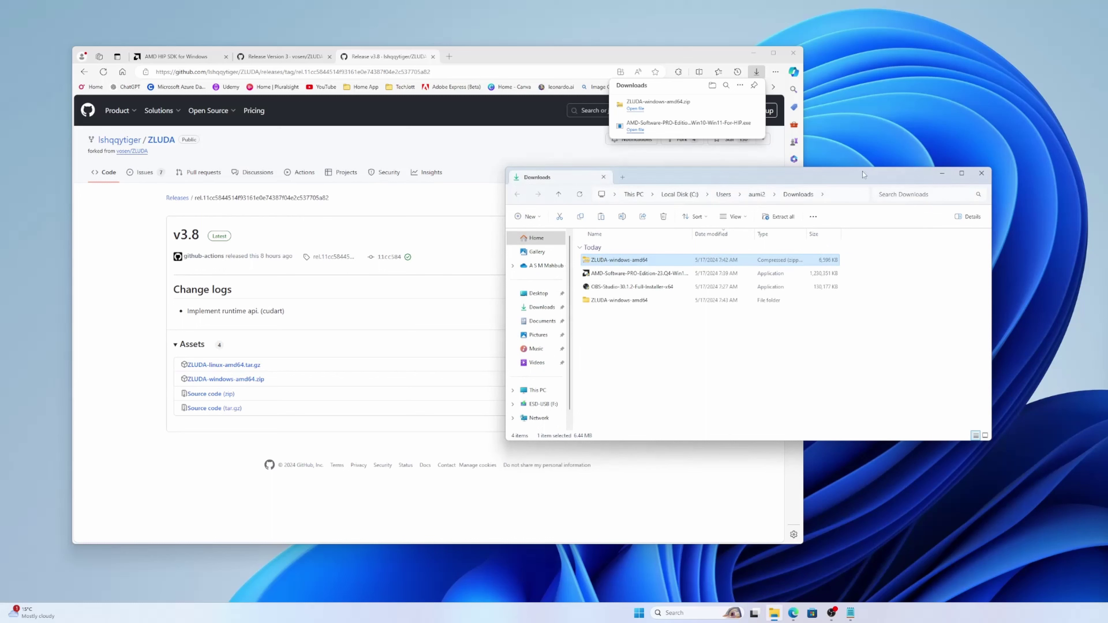
{"action": "left_click", "coordinate": [986, 175]}
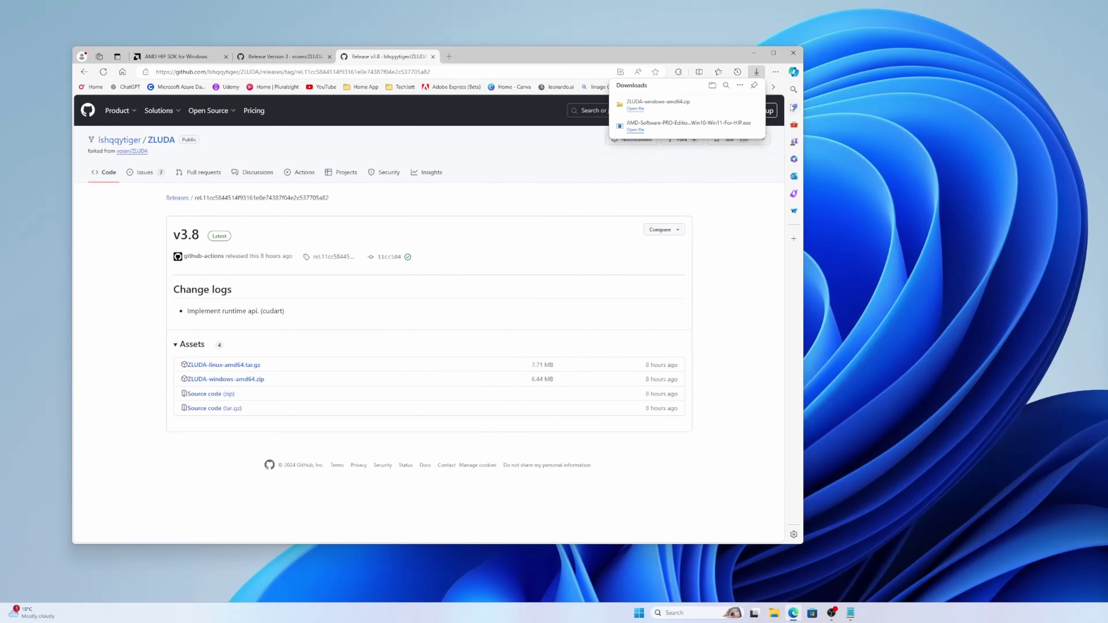
Search the web for "strawberry pearl" and download the 5.38.2.2 MSI from the Strawberry Perl for Windows site.
{"action": "left_click", "coordinate": [759, 76]}
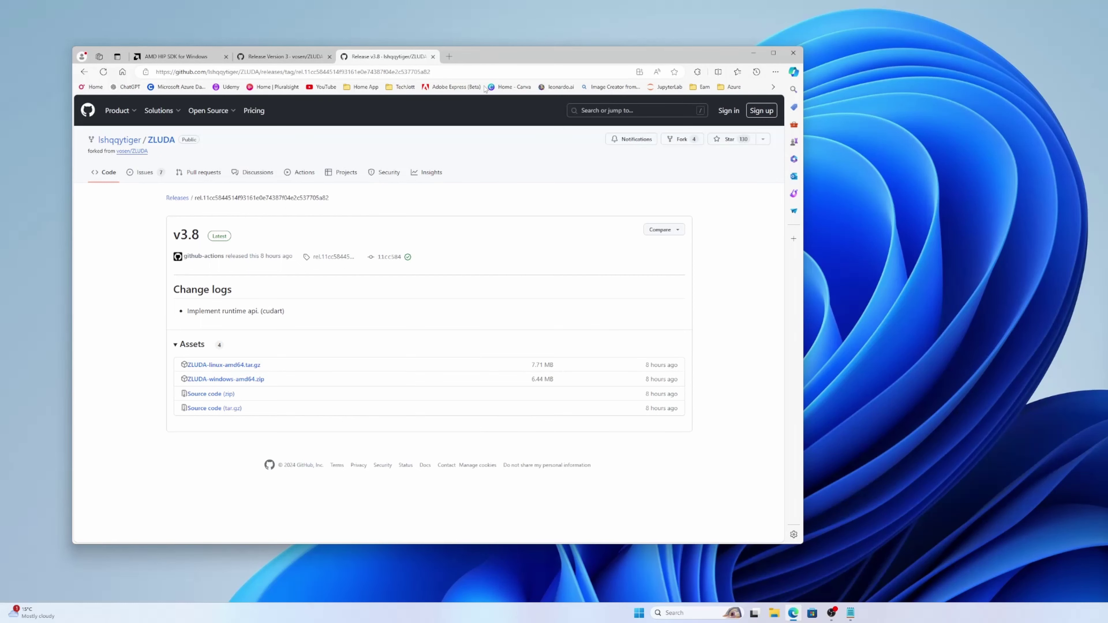
{"action": "left_click", "coordinate": [486, 74]}
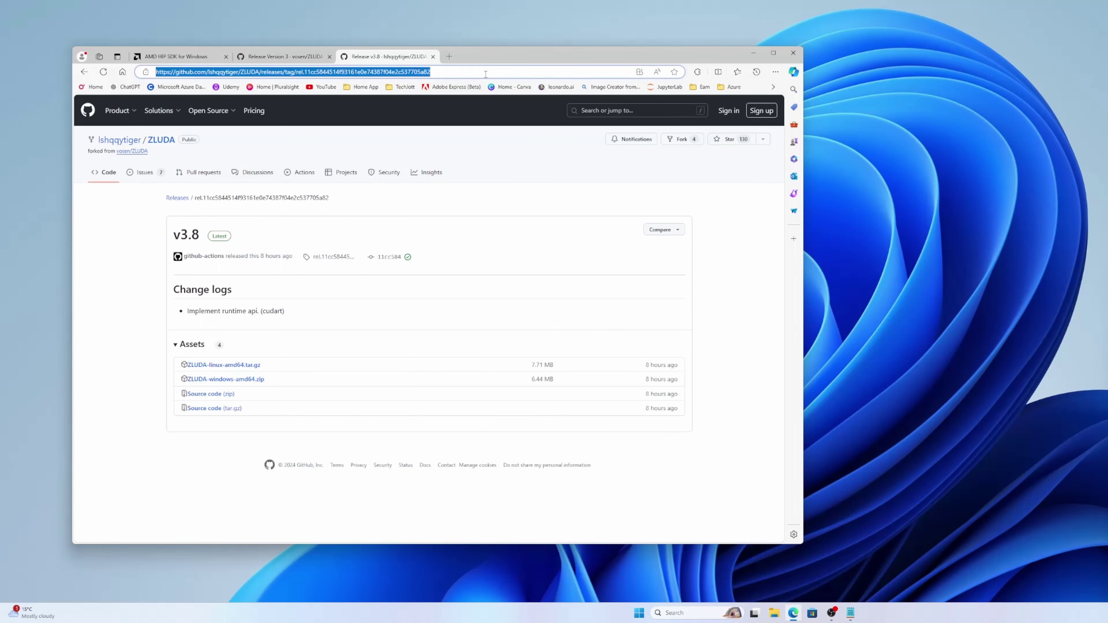
{"action": "type", "text": "strawberry pear"}
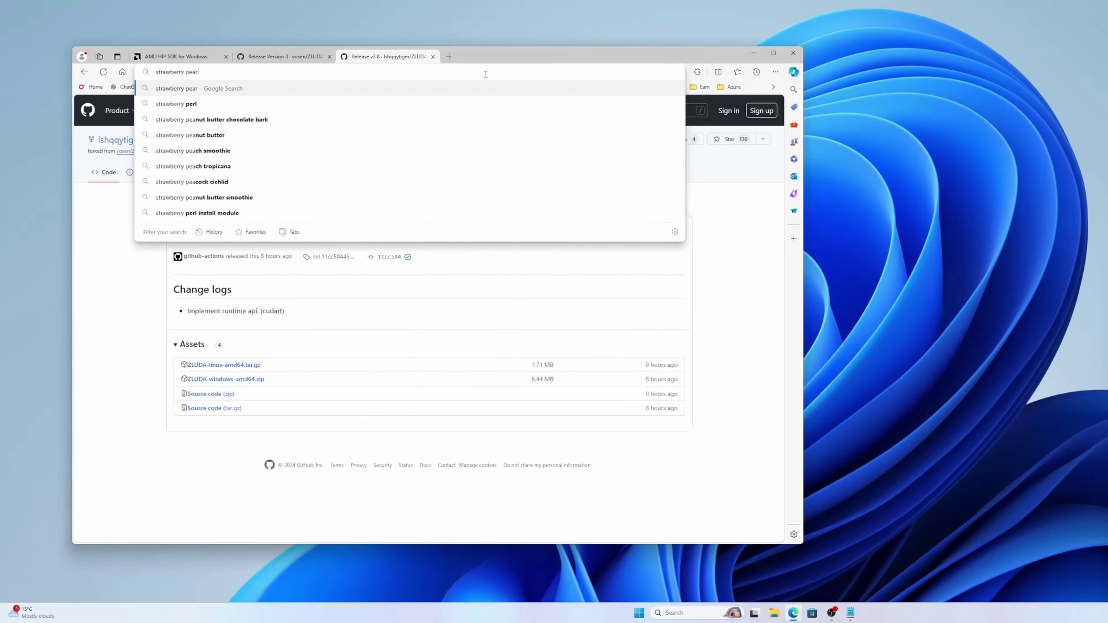
{"action": "type", "text": "l"}
{"action": "key", "text": "Return"}
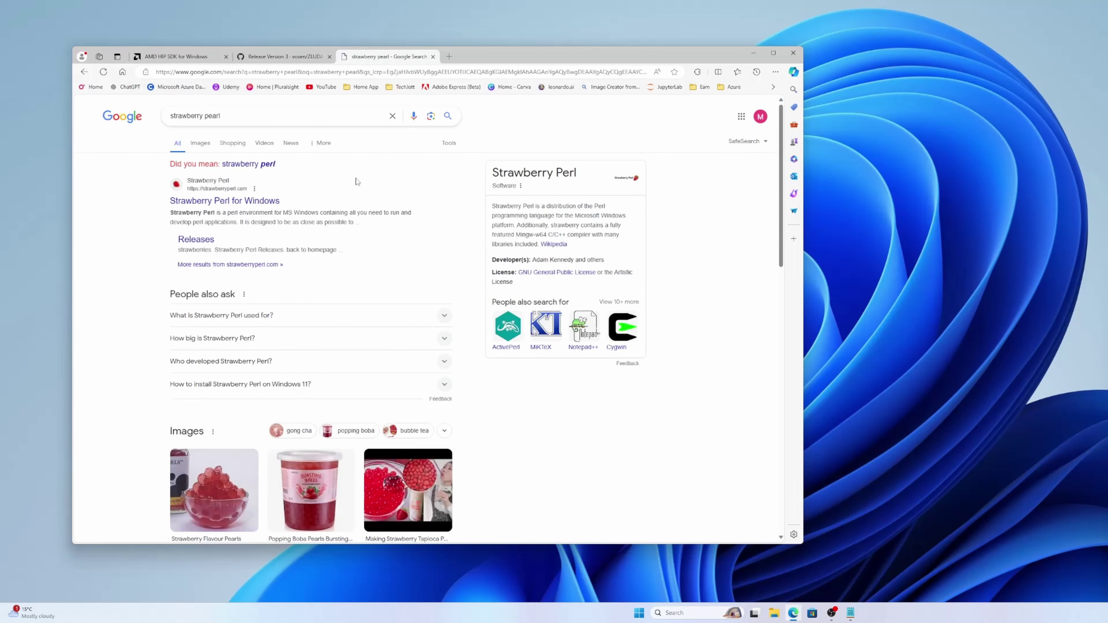
{"action": "left_click", "coordinate": [257, 202]}
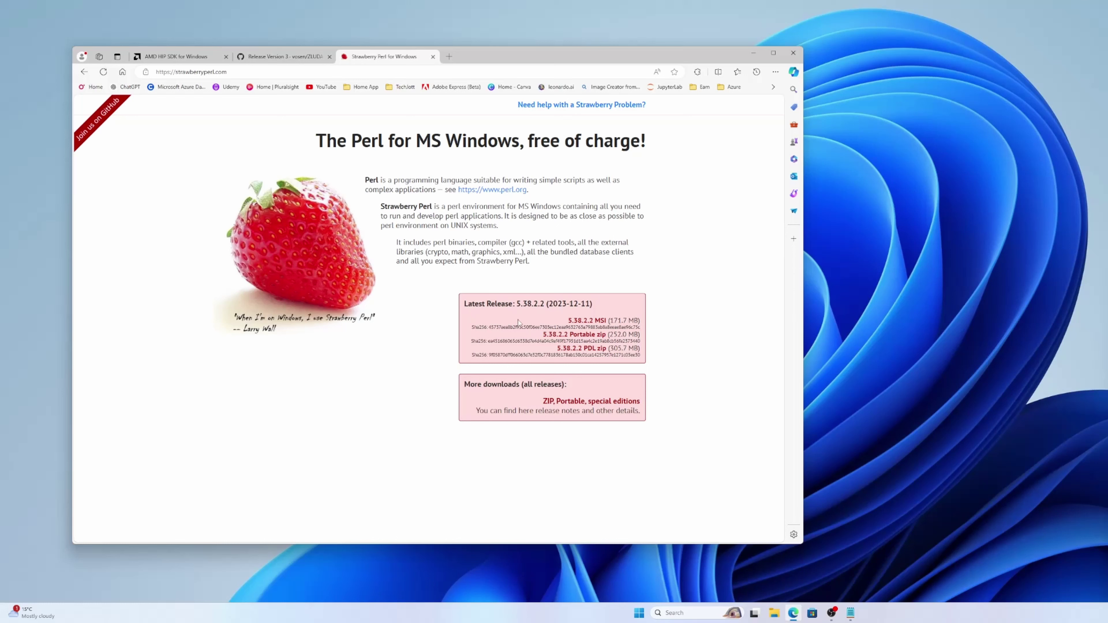
{"action": "left_click", "coordinate": [585, 322]}
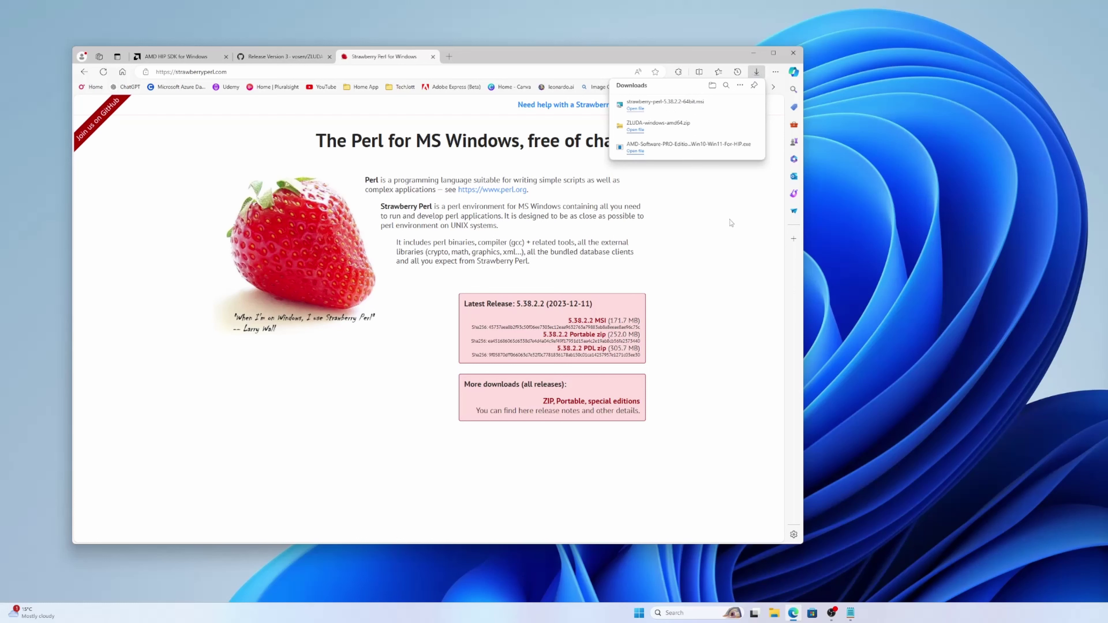
Install Strawberry Perl from the downloaded 64-bit installer, accepting the license and skipping the README file, and close the Downloads folder.
{"action": "left_click", "coordinate": [726, 105]}
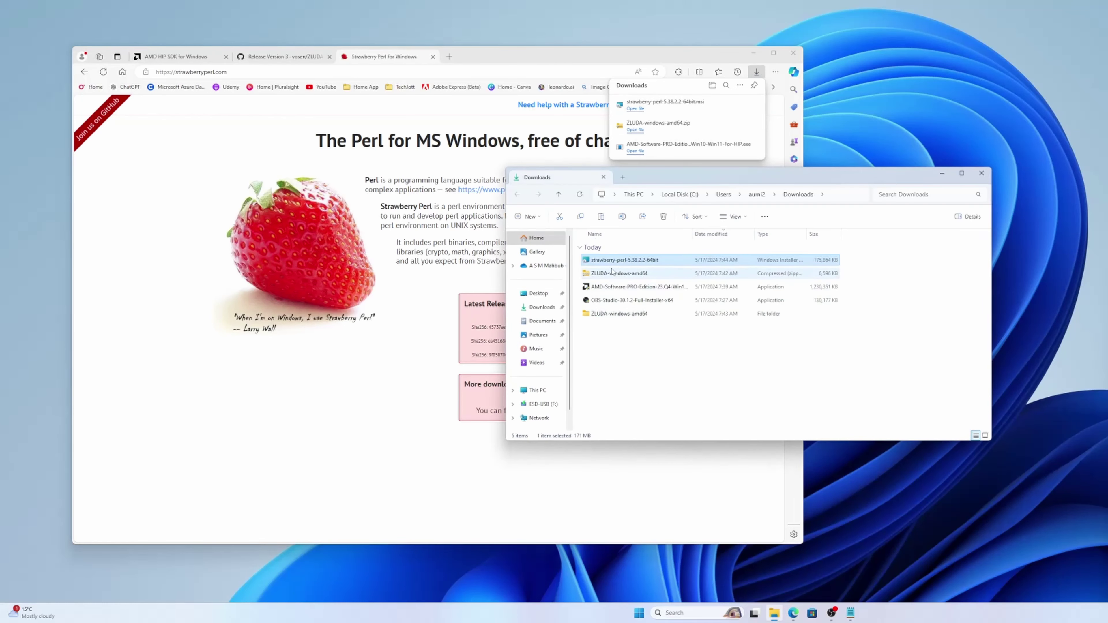
{"action": "double_click", "coordinate": [620, 261]}
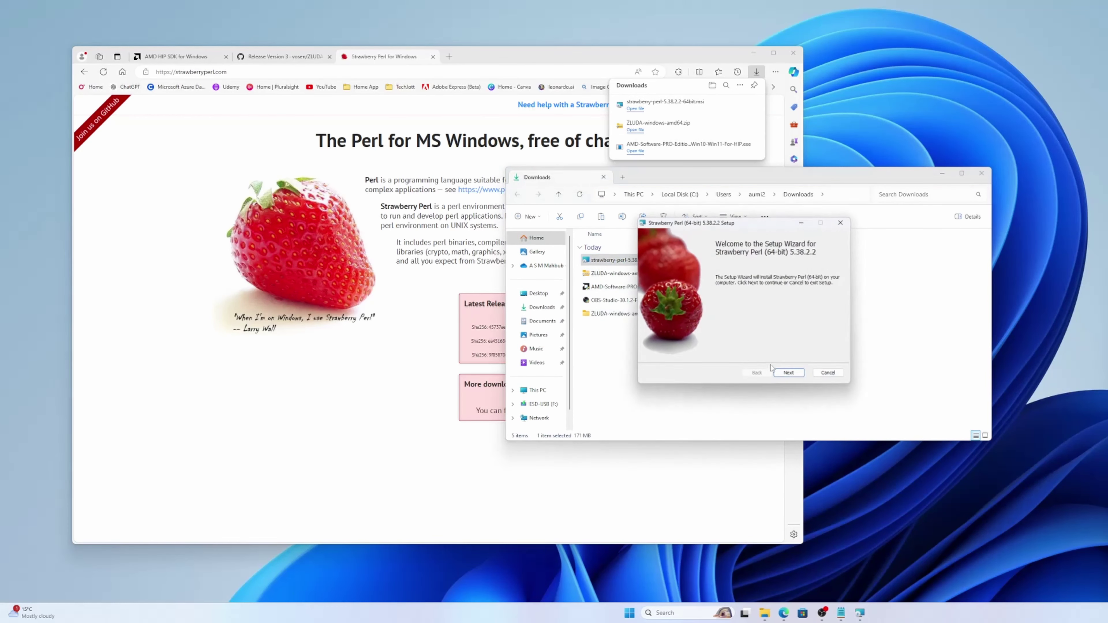
{"action": "left_click", "coordinate": [789, 373]}
{"action": "left_click", "coordinate": [712, 354]}
{"action": "left_click", "coordinate": [787, 374]}
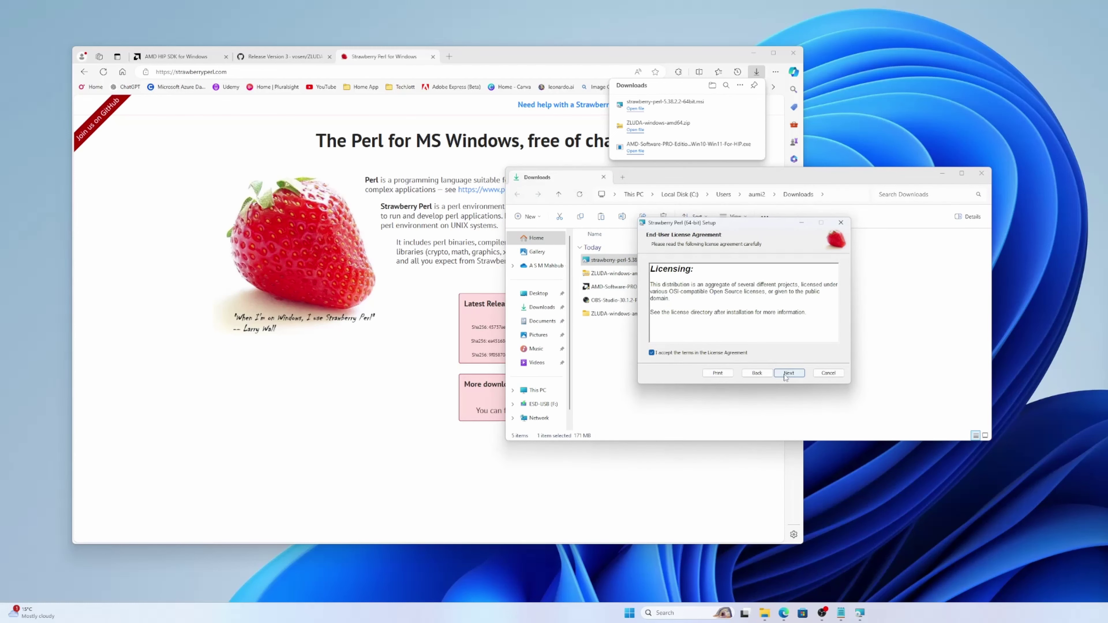
{"action": "left_click", "coordinate": [788, 373]}
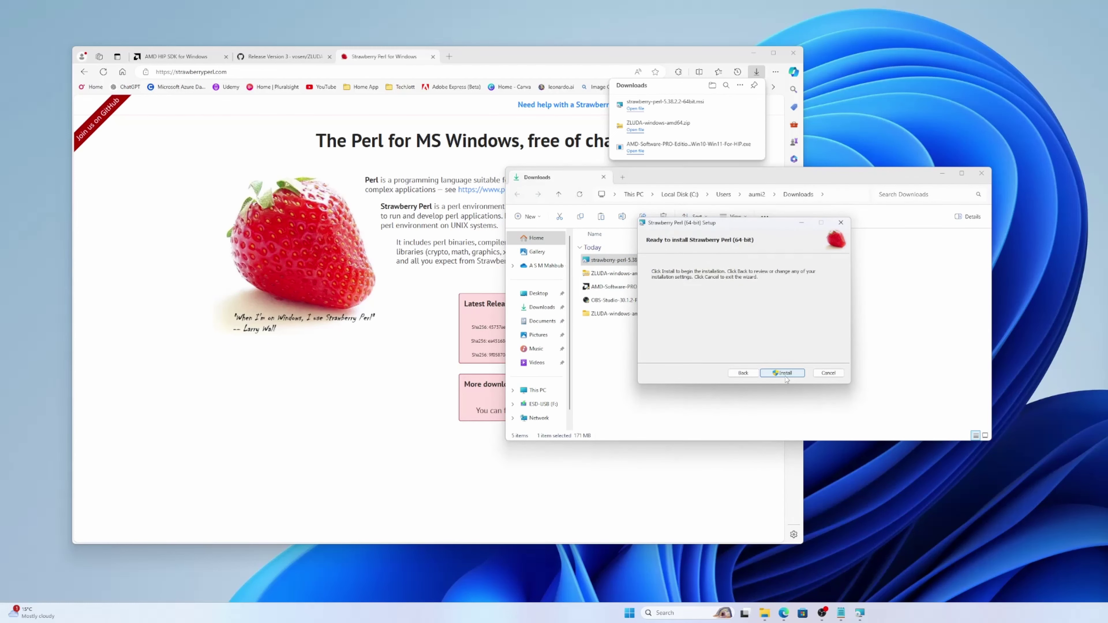
{"action": "left_click", "coordinate": [785, 373]}
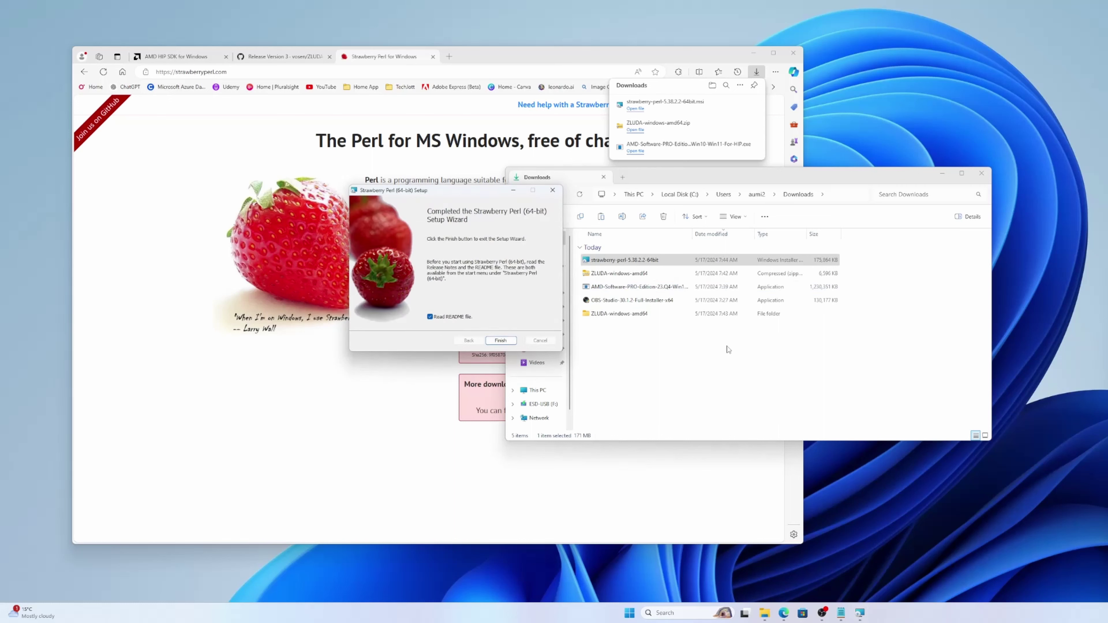
{"action": "left_click", "coordinate": [452, 318]}
{"action": "left_click", "coordinate": [507, 341]}
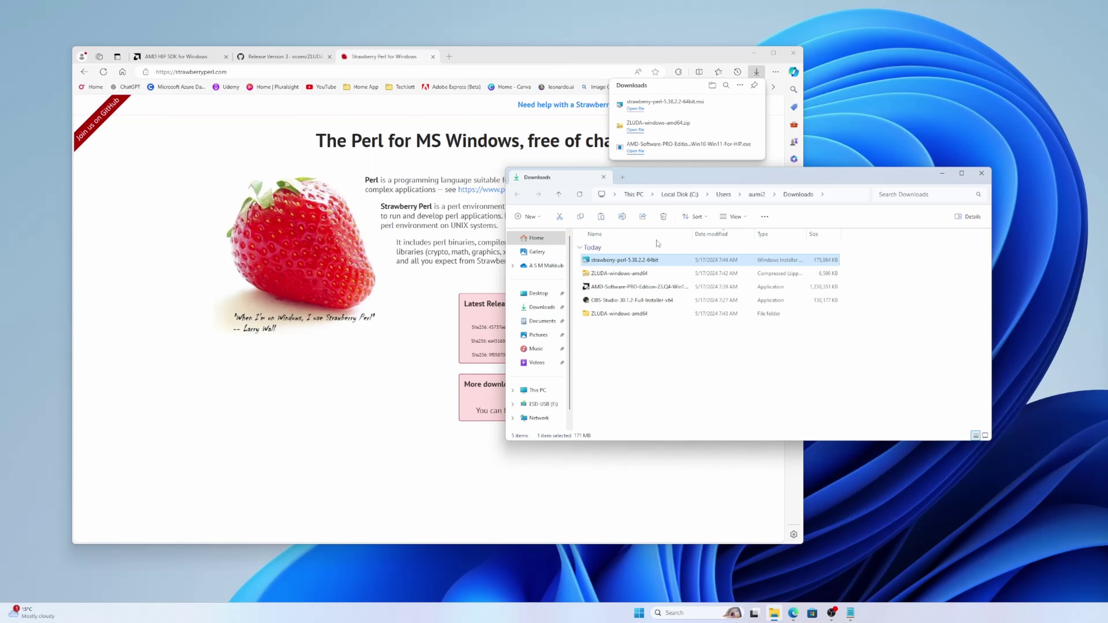
{"action": "left_click", "coordinate": [758, 74]}
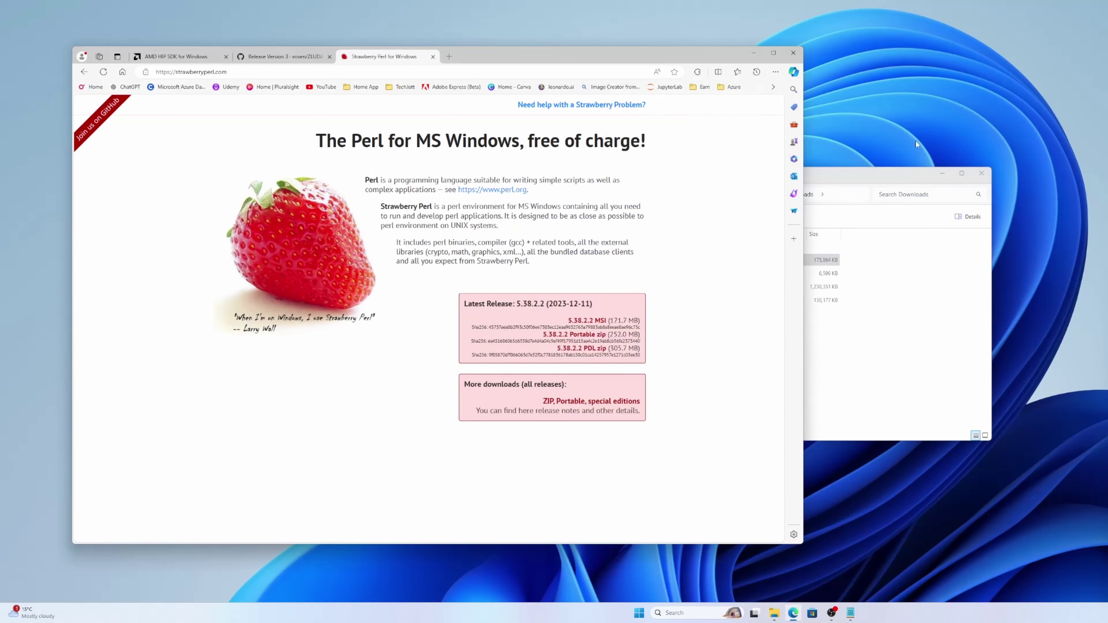
{"action": "left_click", "coordinate": [982, 175]}
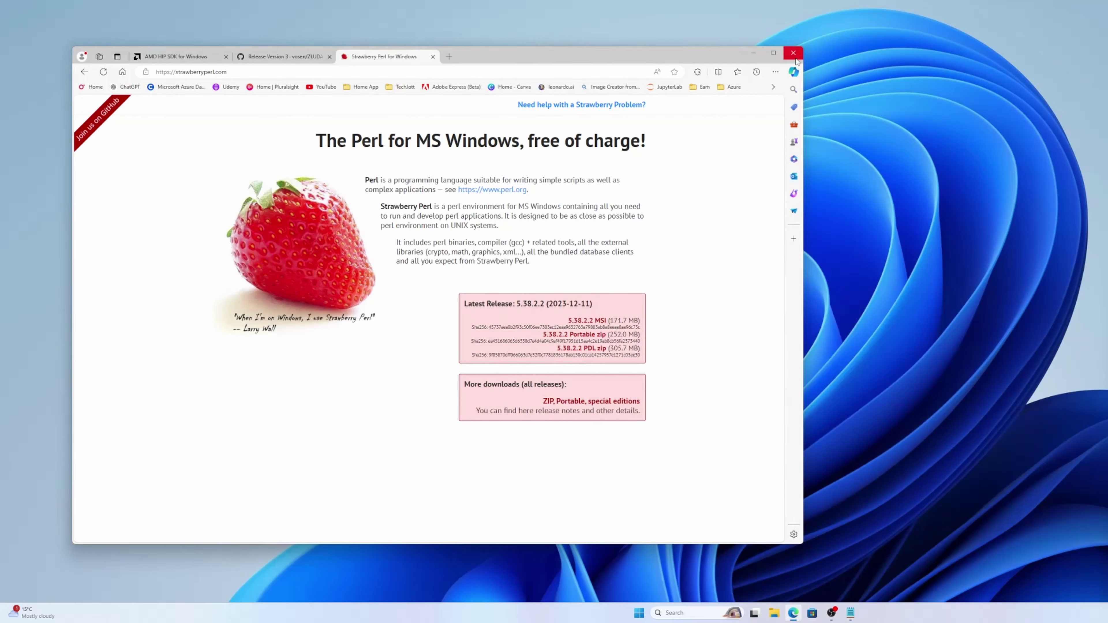
Search Windows for "envir", open the environment variables, and open the system Path variable for editing.
{"action": "left_click", "coordinate": [683, 613]}
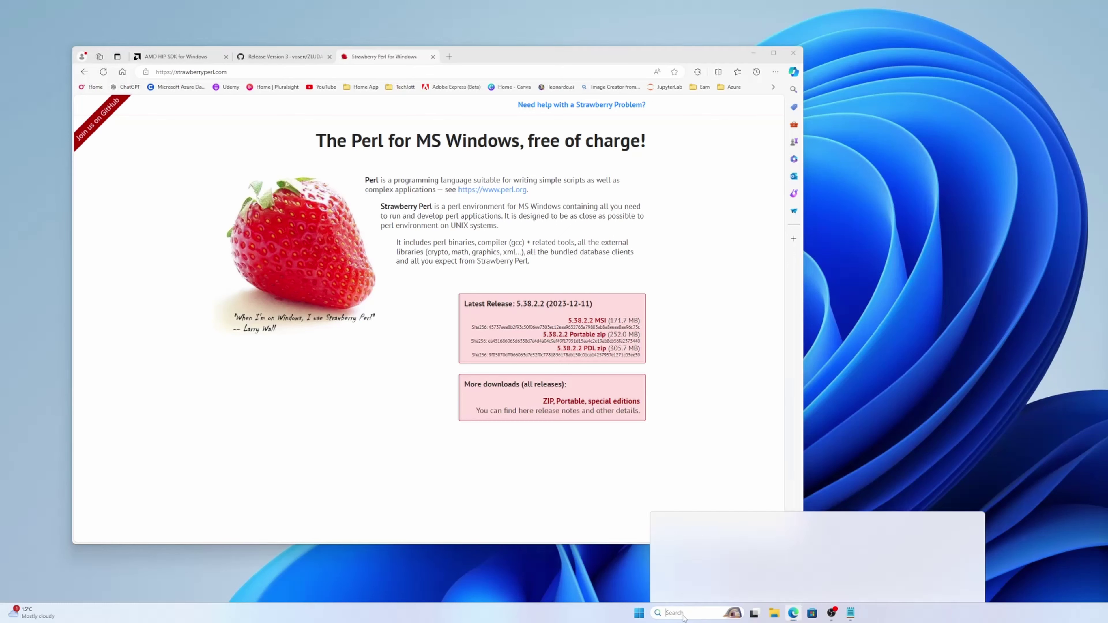
{"action": "type", "text": "envir"}
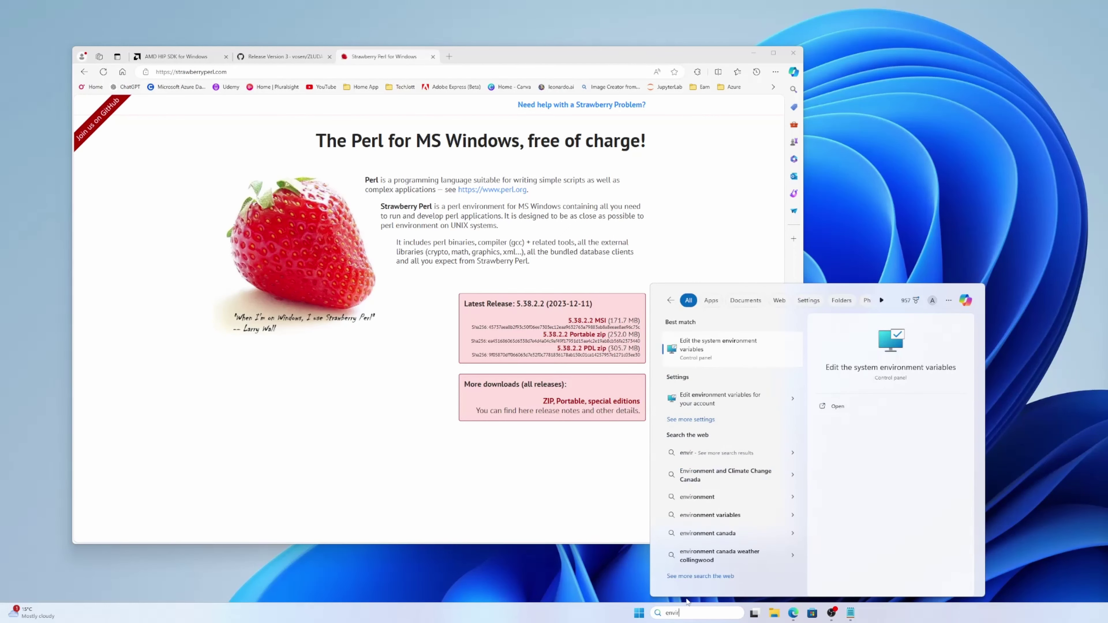
{"action": "left_click", "coordinate": [732, 354]}
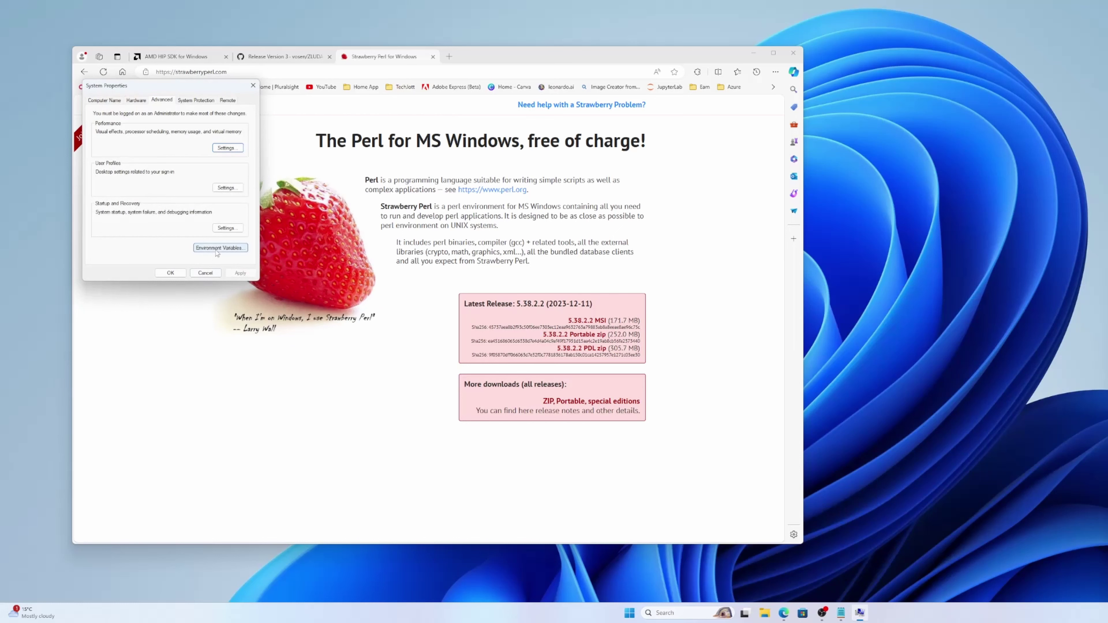
{"action": "left_click", "coordinate": [217, 248]}
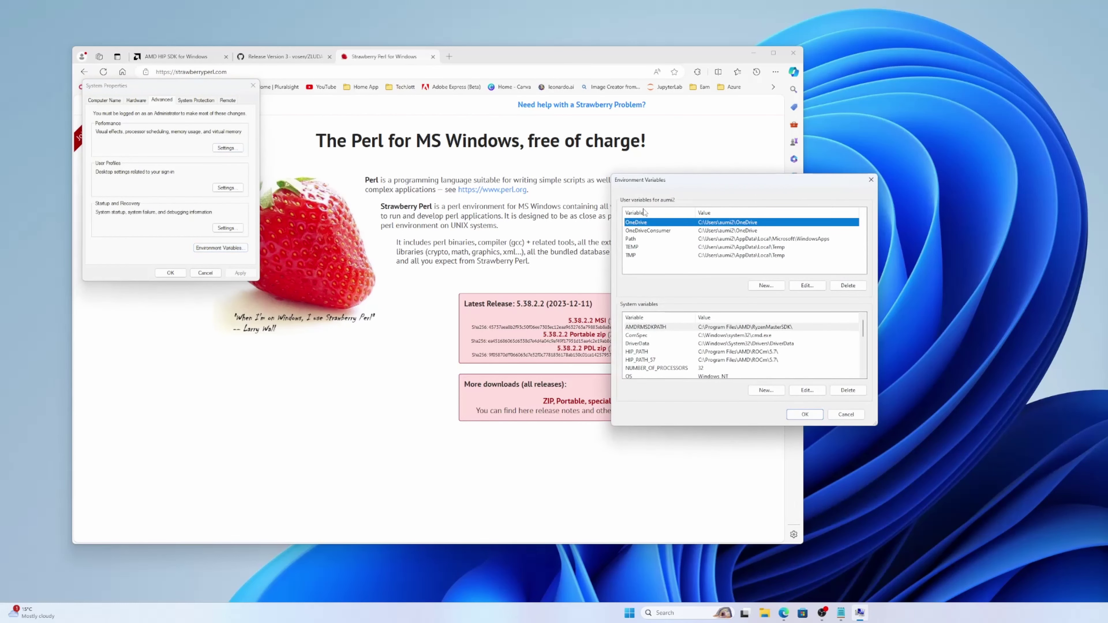
{"action": "left_click_drag", "start_coordinate": [654, 180], "coordinate": [347, 150]}
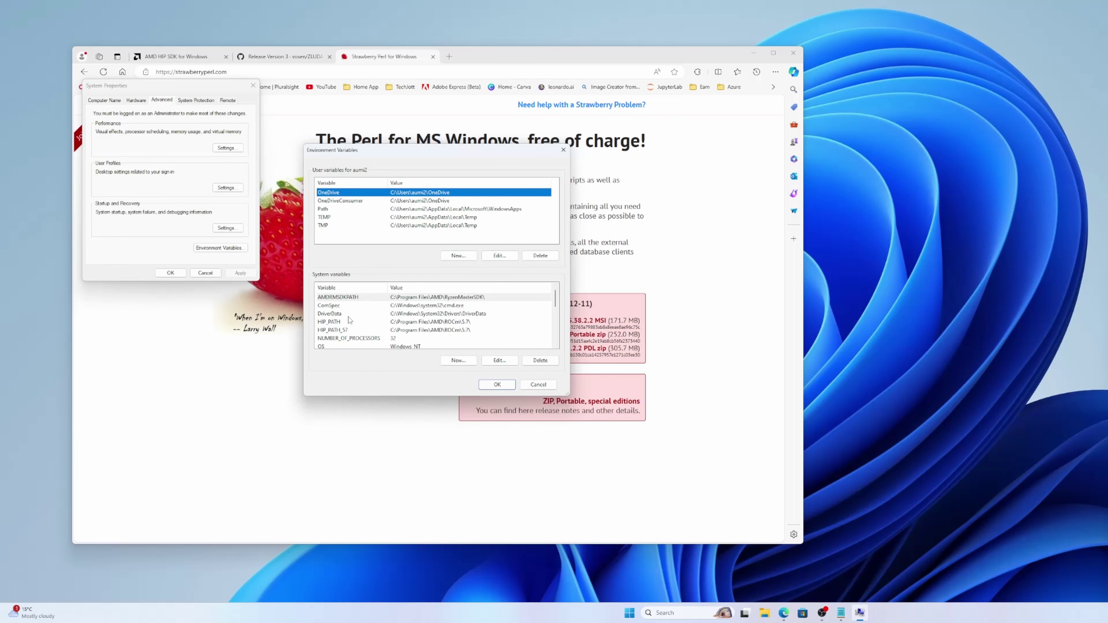
{"action": "scroll", "coordinate": [351, 321], "scroll_direction": "down", "scroll_amount": 1}
{"action": "left_click", "coordinate": [345, 330]}
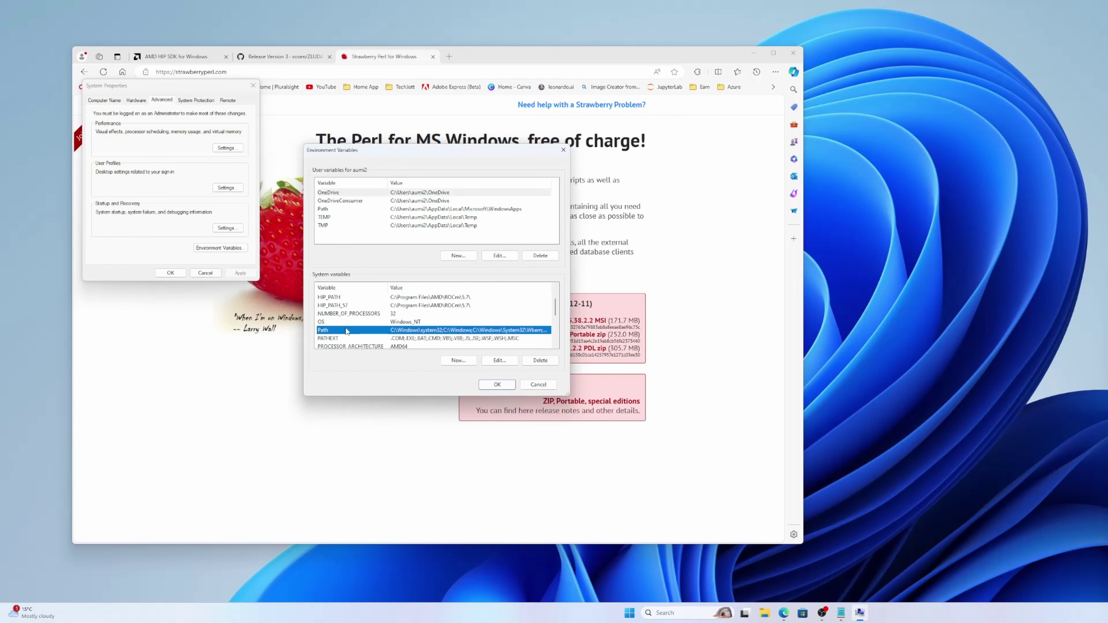
{"action": "left_click", "coordinate": [499, 360]}
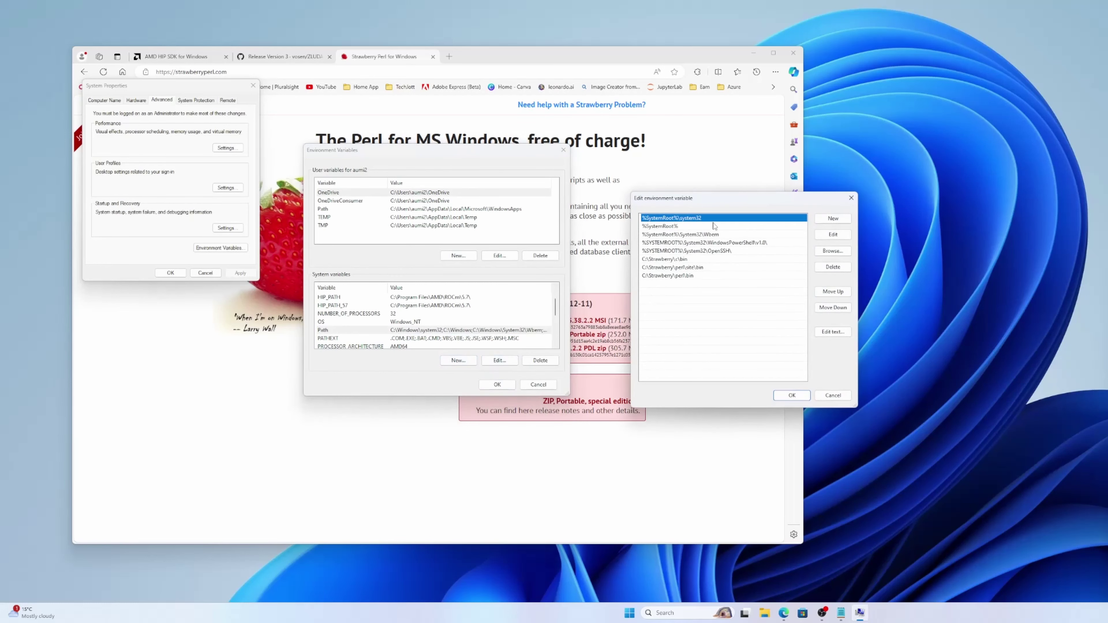
{"action": "left_click_drag", "start_coordinate": [710, 203], "coordinate": [494, 193]}
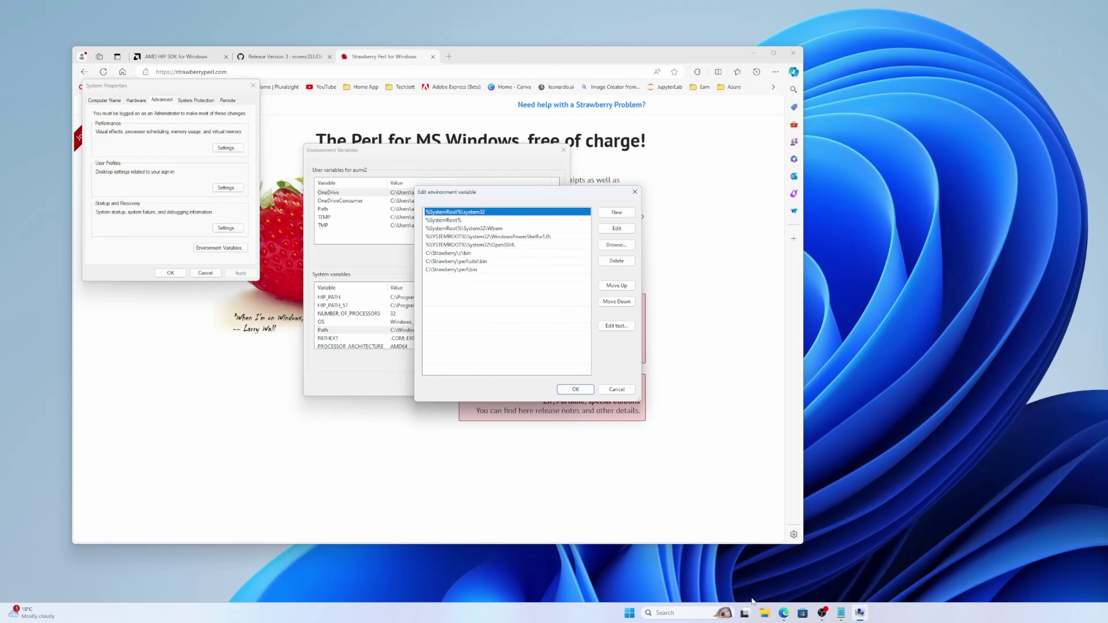
Copy the path of the C:\sd\zluda folder and add it as a new entry in the system Path variable.
{"action": "left_click", "coordinate": [764, 613]}
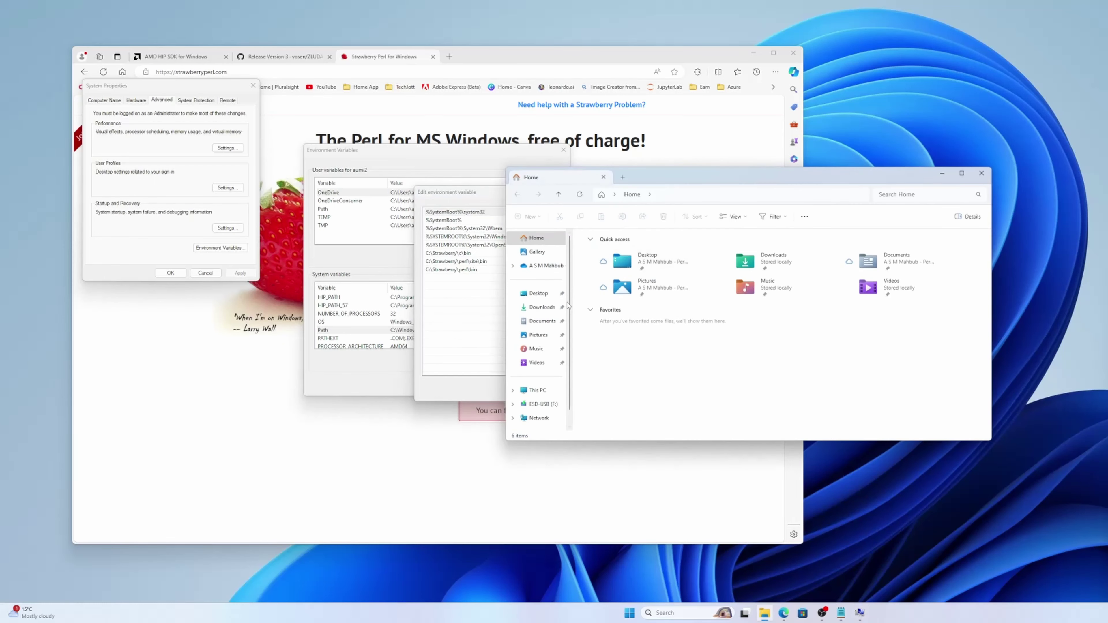
{"action": "left_click", "coordinate": [537, 391]}
{"action": "double_click", "coordinate": [633, 255]}
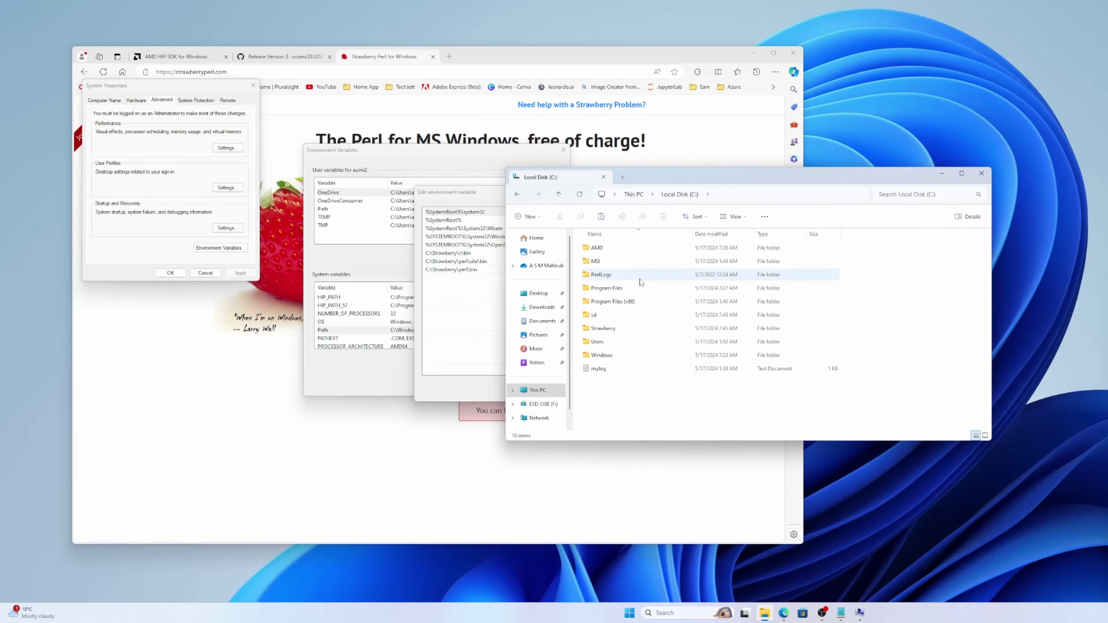
{"action": "double_click", "coordinate": [601, 318]}
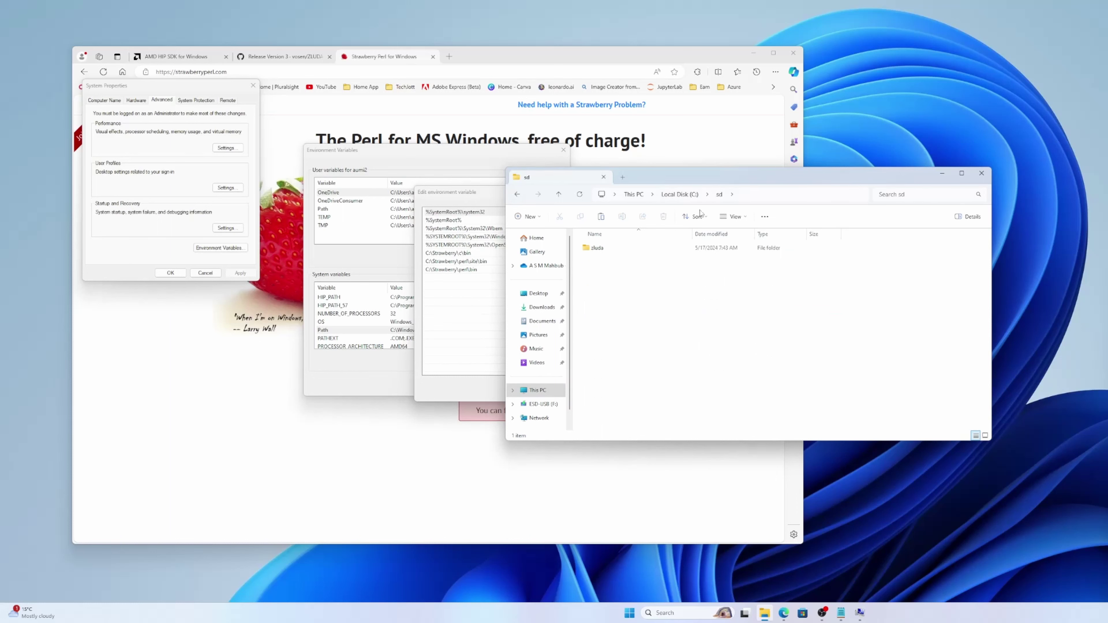
{"action": "double_click", "coordinate": [599, 252]}
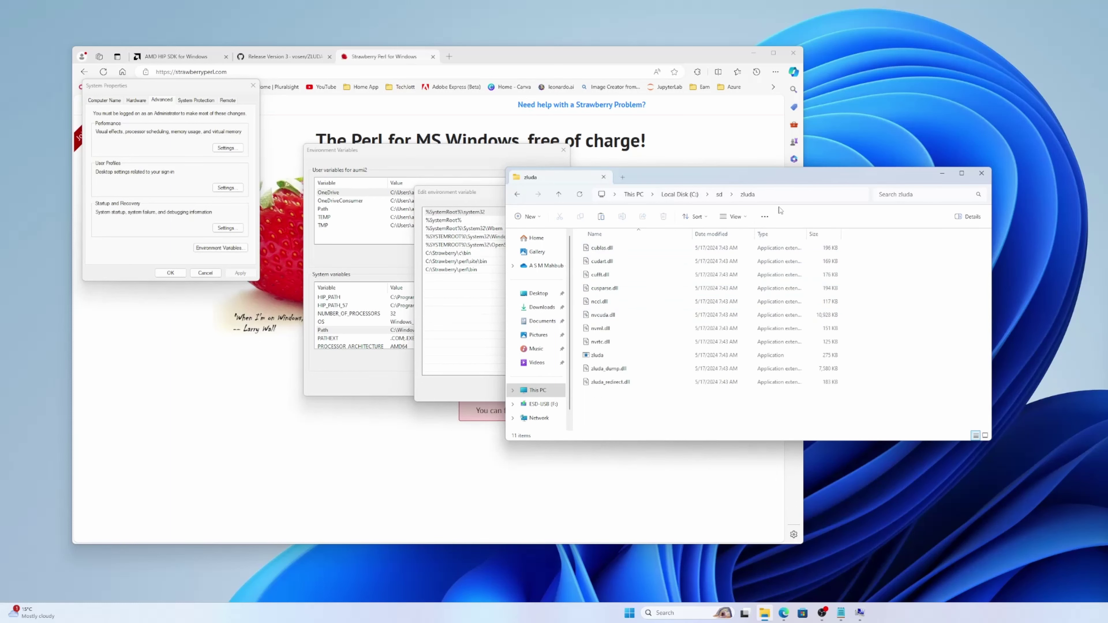
{"action": "left_click", "coordinate": [786, 194]}
{"action": "key", "text": "ctrl+c"}
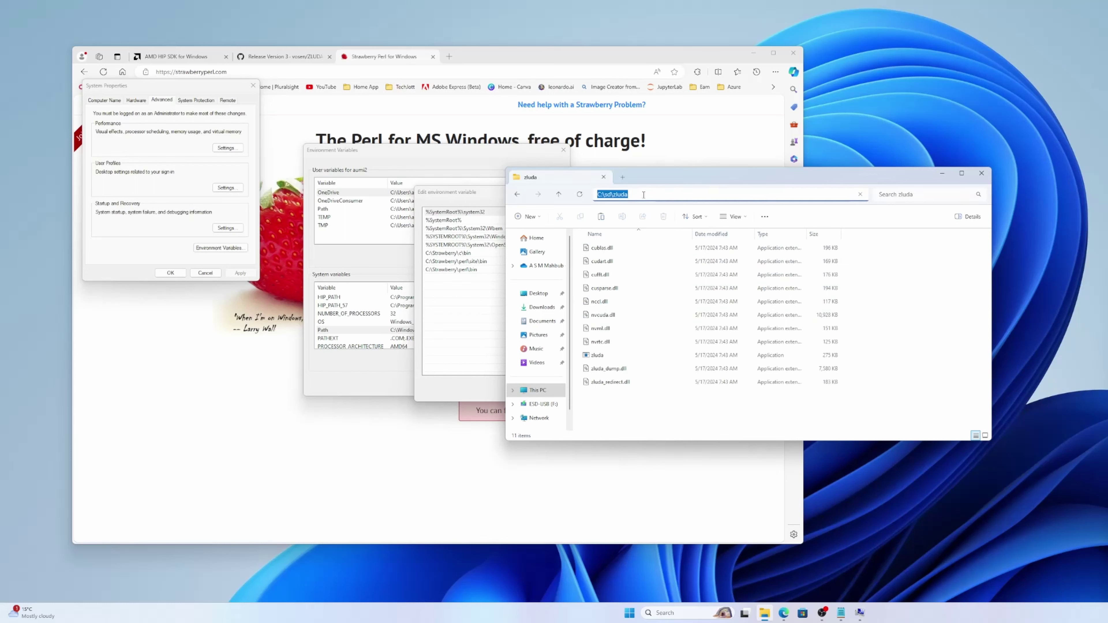
{"action": "left_click", "coordinate": [488, 268]}
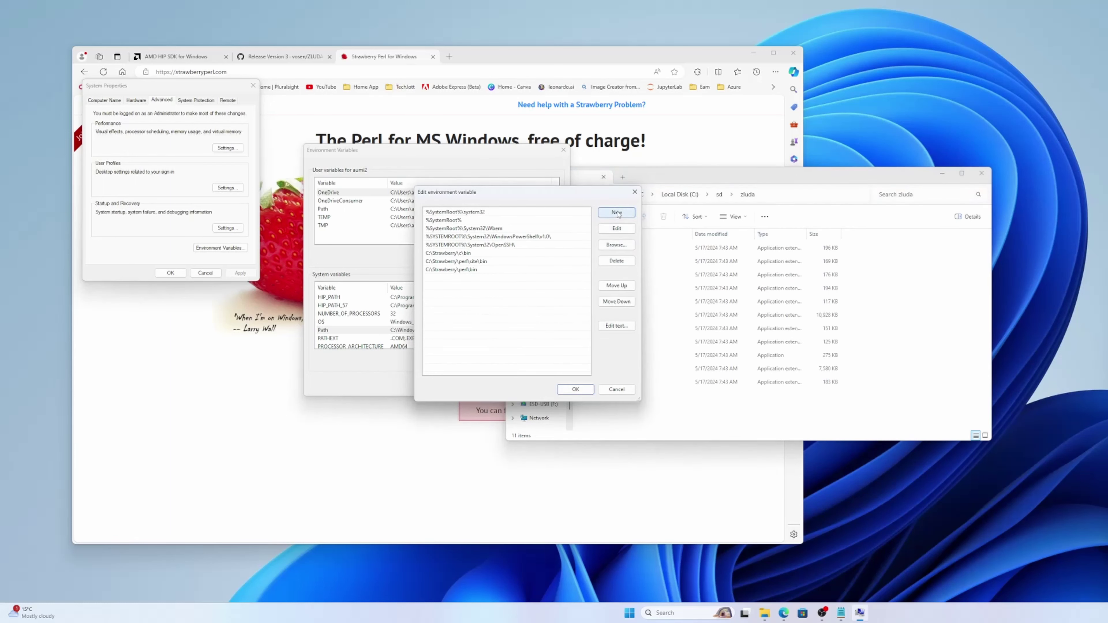
{"action": "left_click", "coordinate": [616, 213]}
{"action": "key", "text": "ctrl+v"}
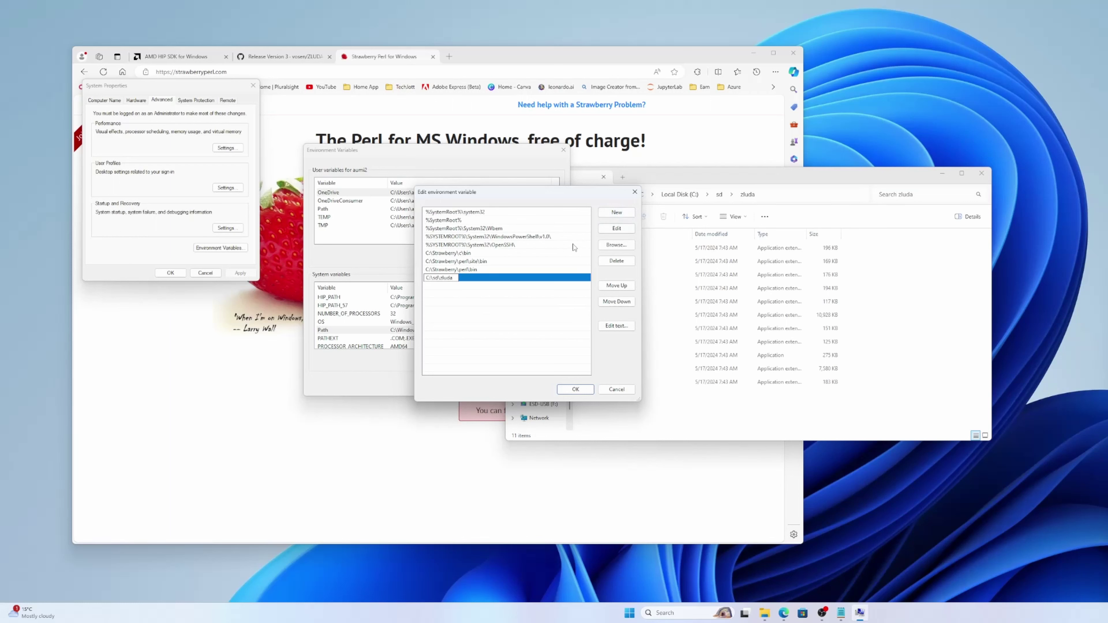
Add %HIP_PATH%bin as a new Path entry, confirm all the system settings dialogs, and close File Explorer.
{"action": "left_click", "coordinate": [620, 215]}
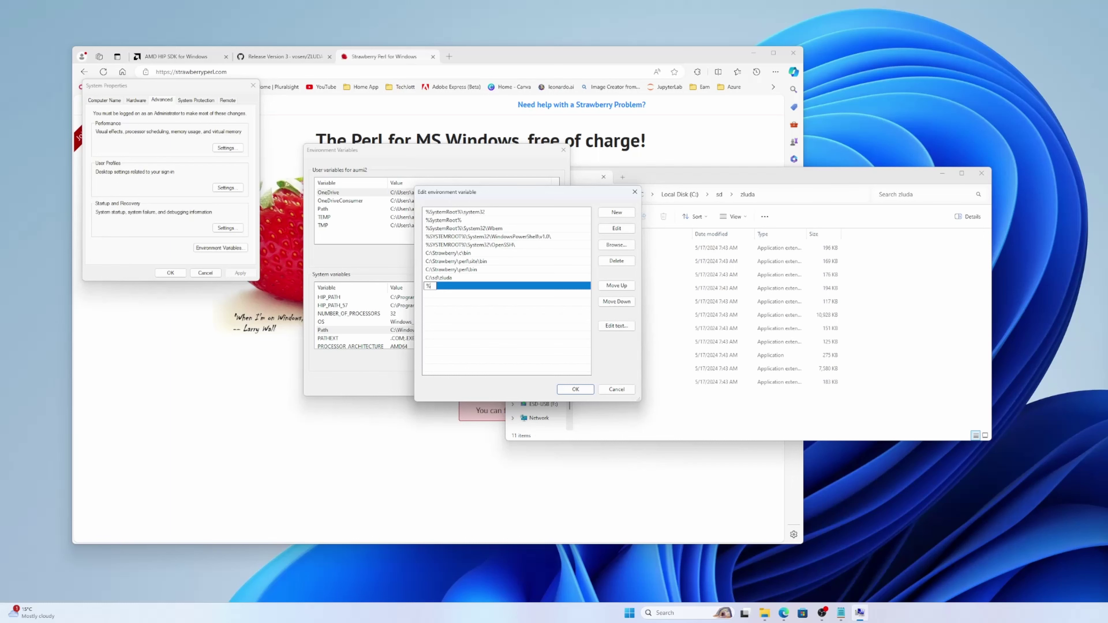
{"action": "type", "text": "HIP_PATH%bIN"}
{"action": "left_click", "coordinate": [578, 392]}
{"action": "left_click", "coordinate": [572, 389]}
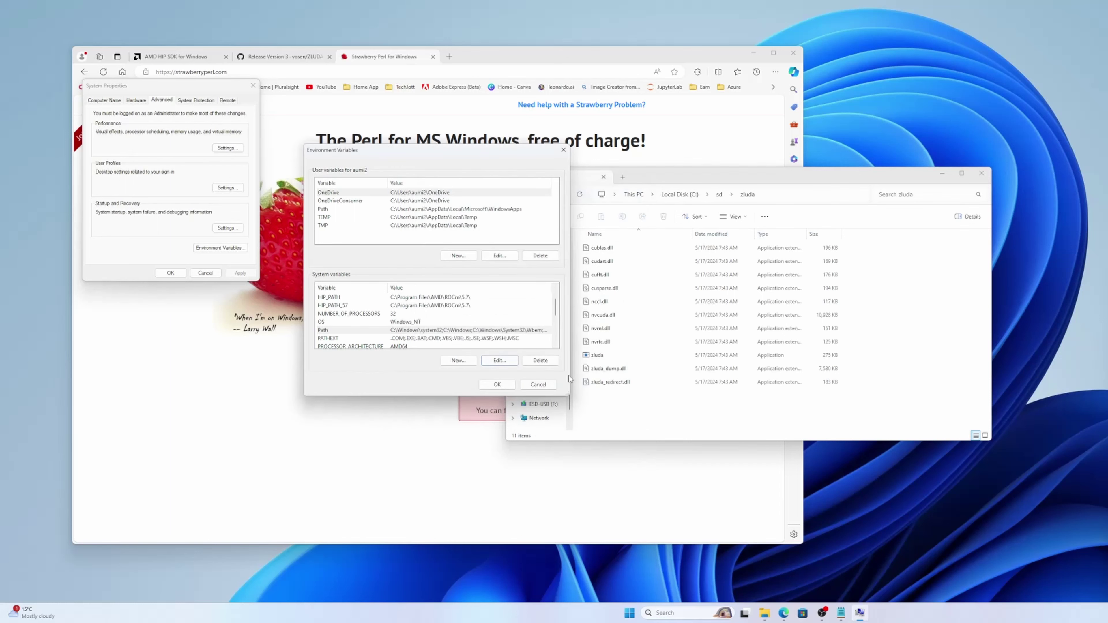
{"action": "left_click", "coordinate": [497, 384]}
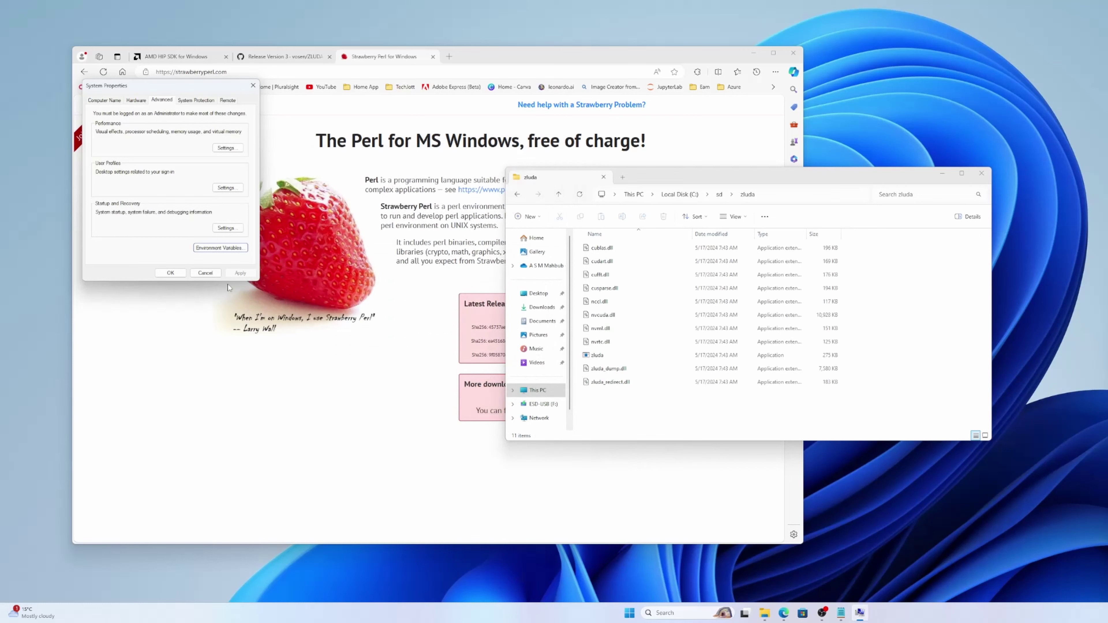
{"action": "left_click", "coordinate": [170, 273]}
{"action": "left_click", "coordinate": [982, 173]}
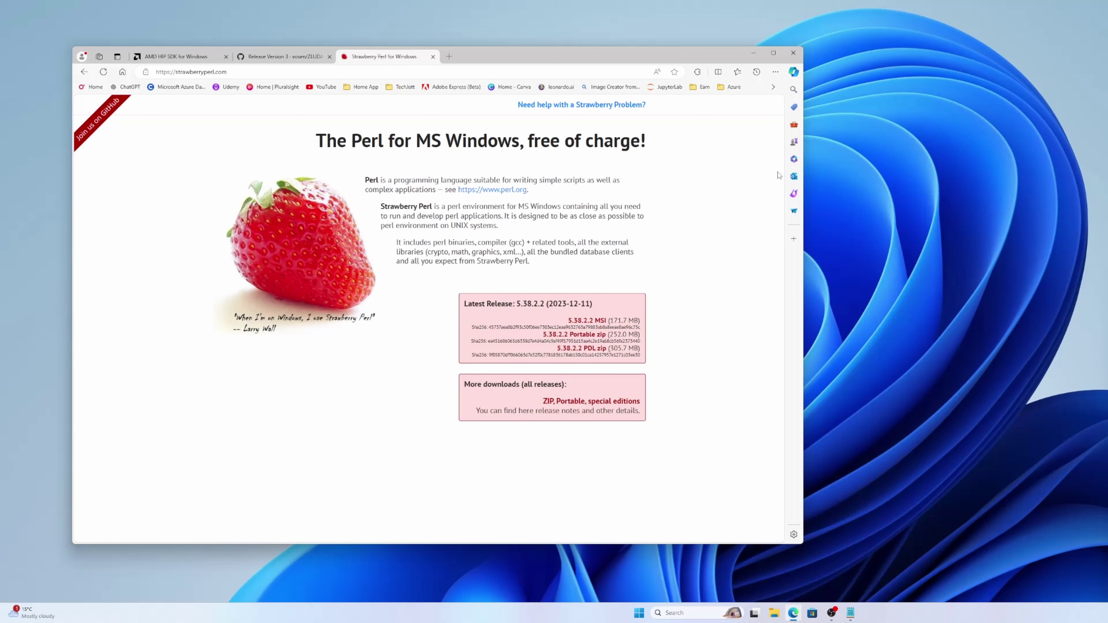
Search the web for "miniconda", open the Miniconda download page through Installing Miniconda, and accept all cookies.
{"action": "left_click", "coordinate": [381, 71]}
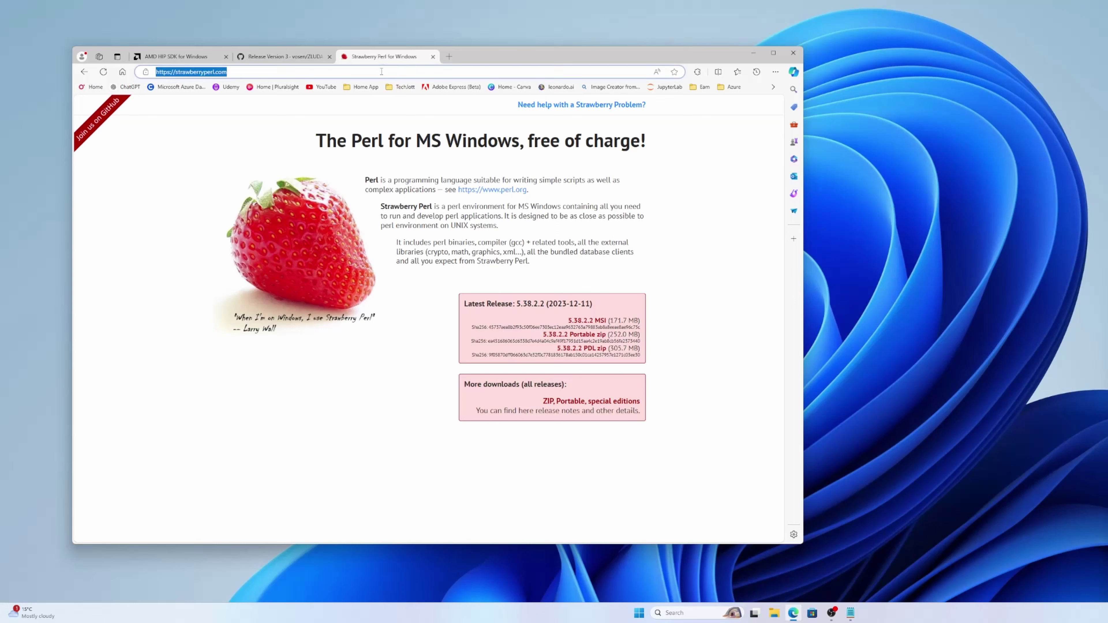
{"action": "type", "text": "miniconda"}
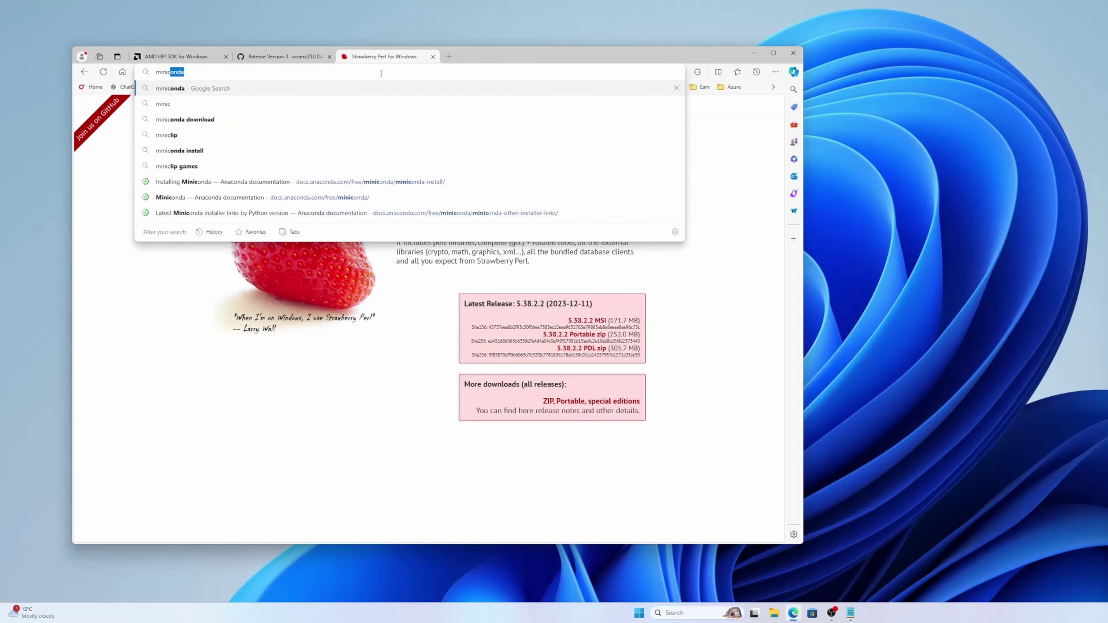
{"action": "key", "text": "Return"}
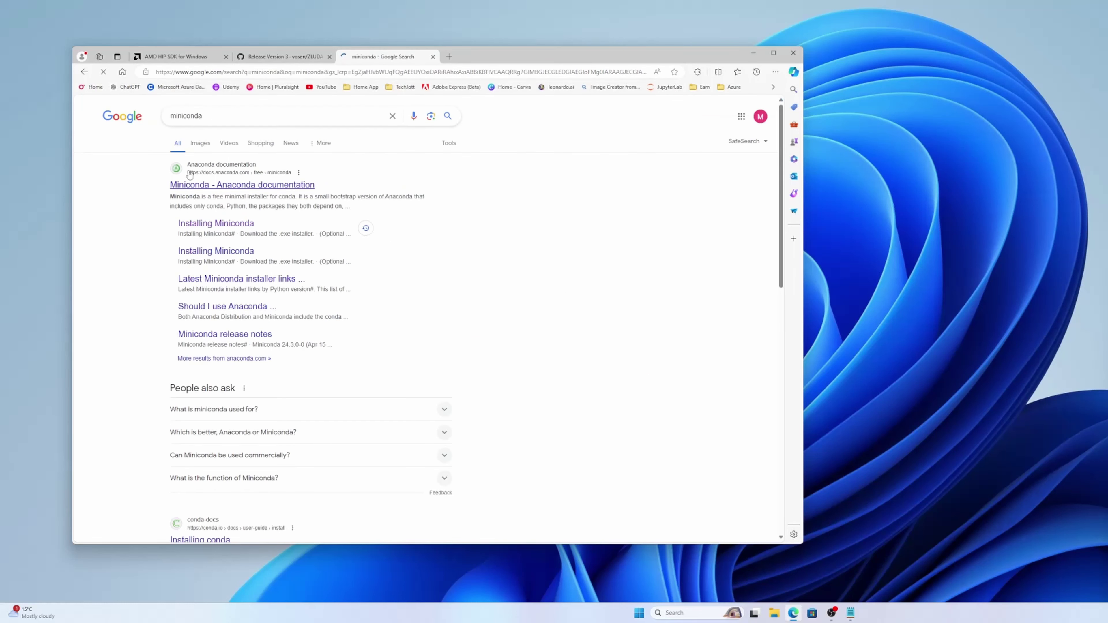
{"action": "left_click", "coordinate": [200, 224]}
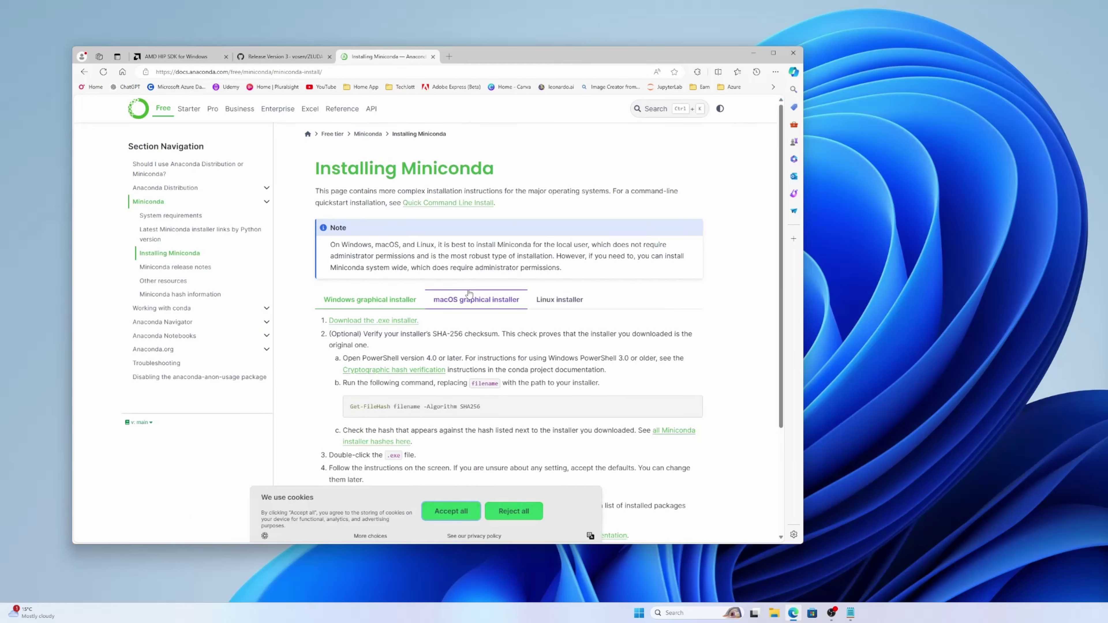
{"action": "left_click", "coordinate": [398, 325]}
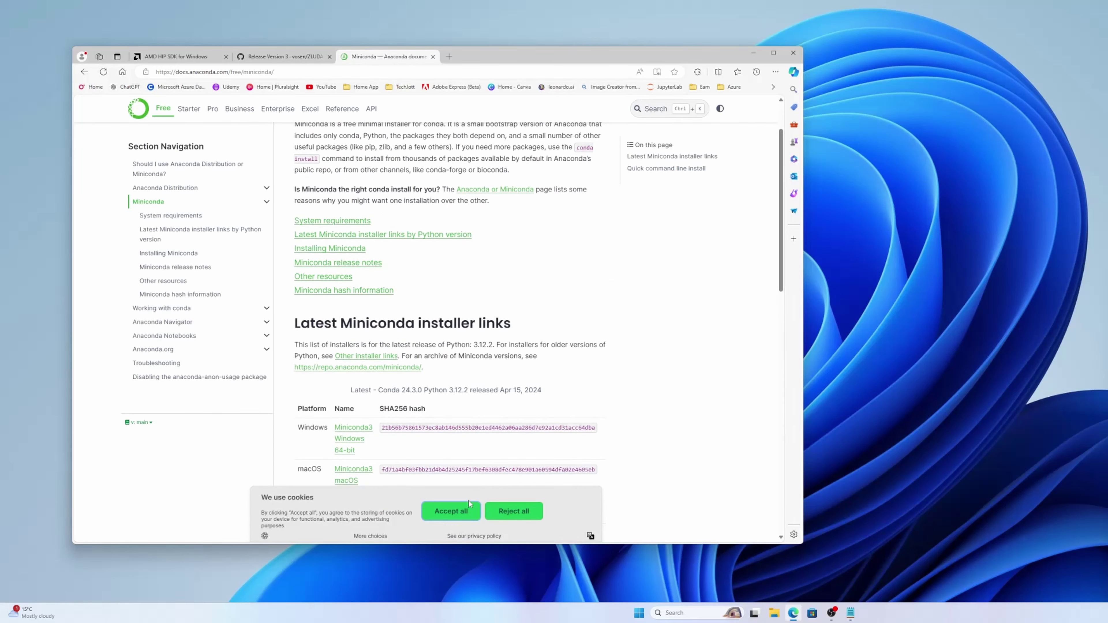
{"action": "left_click", "coordinate": [451, 511]}
Open the latest Miniconda installer links by Python version and download the Windows 64-bit installer for Python 3.10.
{"action": "scroll", "coordinate": [604, 327], "scroll_direction": "down", "scroll_amount": 1}
{"action": "scroll", "coordinate": [604, 326], "scroll_direction": "down", "scroll_amount": 2}
{"action": "scroll", "coordinate": [620, 332], "scroll_direction": "up", "scroll_amount": 4}
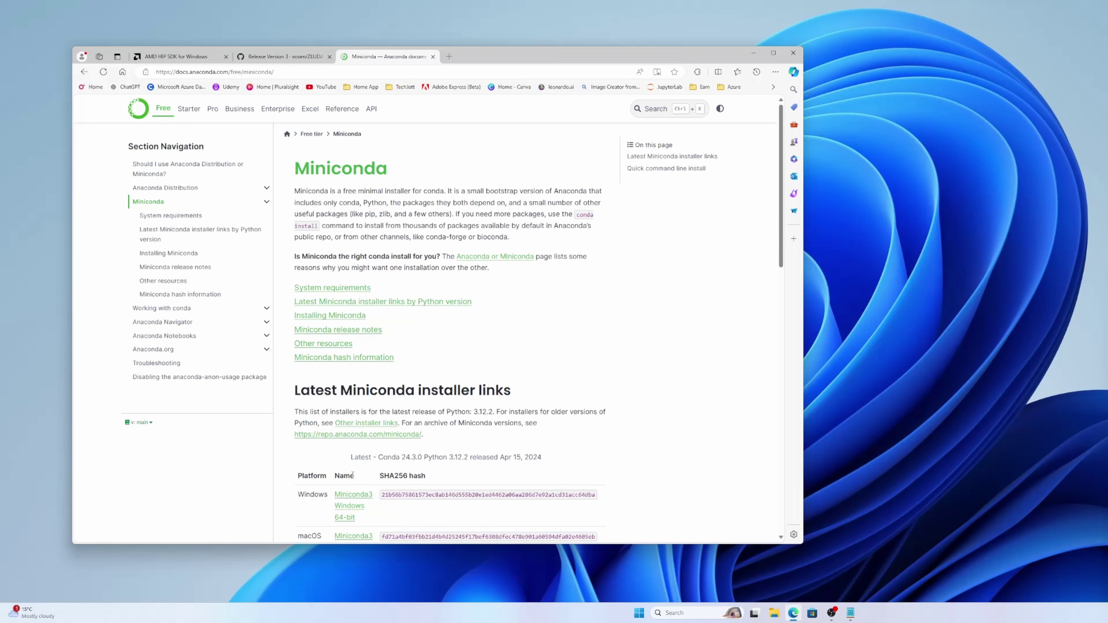
{"action": "left_click_drag", "start_coordinate": [429, 457], "coordinate": [472, 458]}
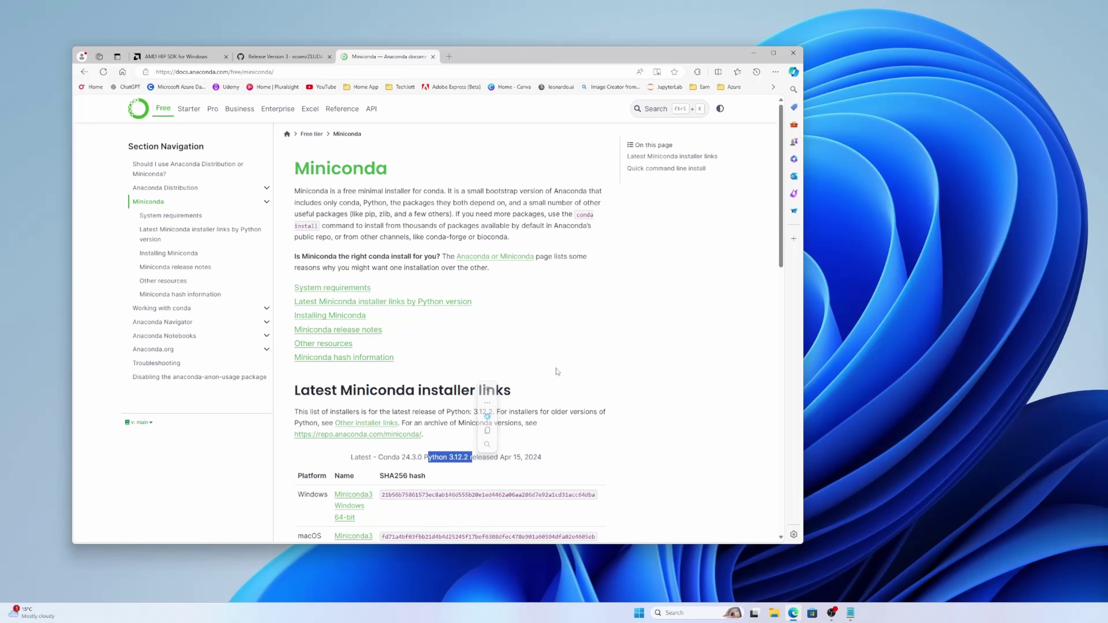
{"action": "left_click", "coordinate": [491, 390]}
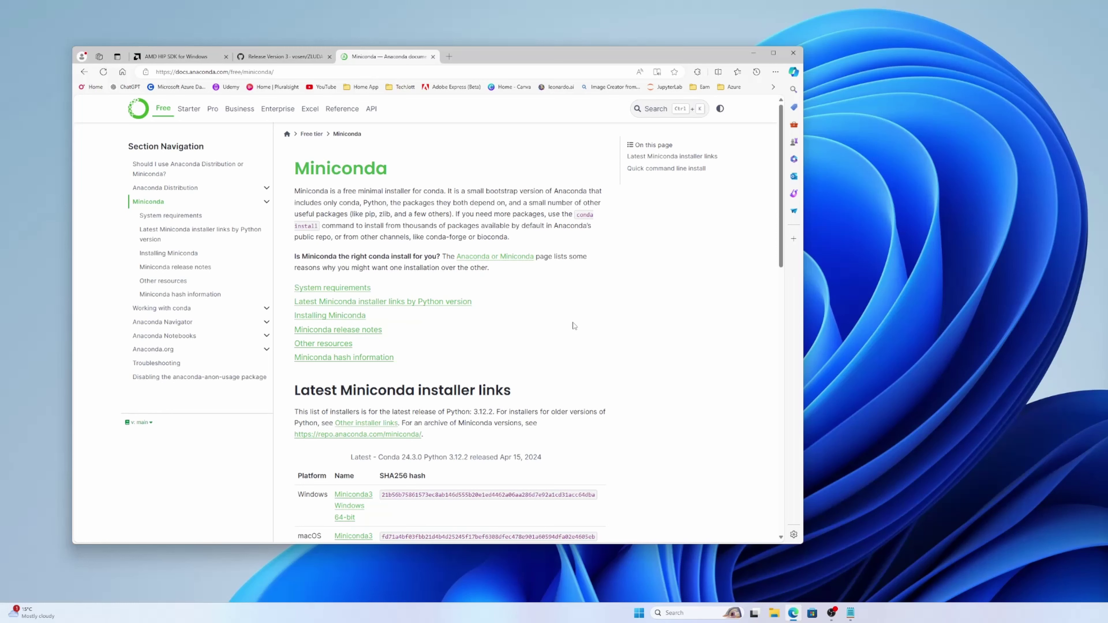
{"action": "scroll", "coordinate": [571, 328], "scroll_direction": "down", "scroll_amount": 5}
{"action": "scroll", "coordinate": [571, 328], "scroll_direction": "up", "scroll_amount": 5}
{"action": "left_click", "coordinate": [378, 303]}
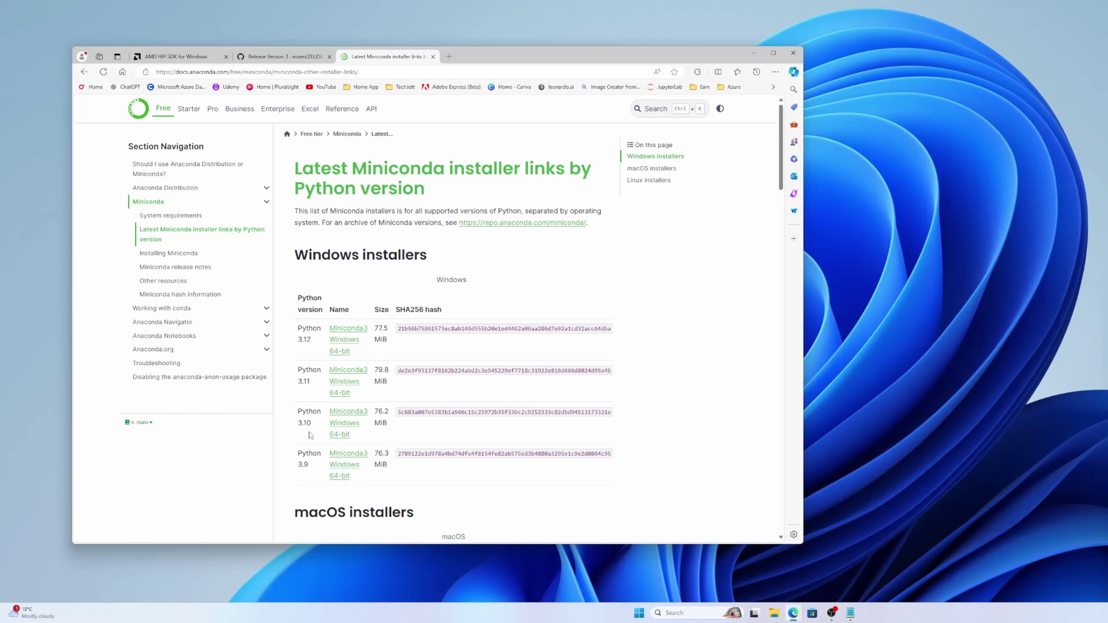
{"action": "left_click_drag", "start_coordinate": [298, 411], "coordinate": [324, 431]}
{"action": "left_click", "coordinate": [345, 423]}
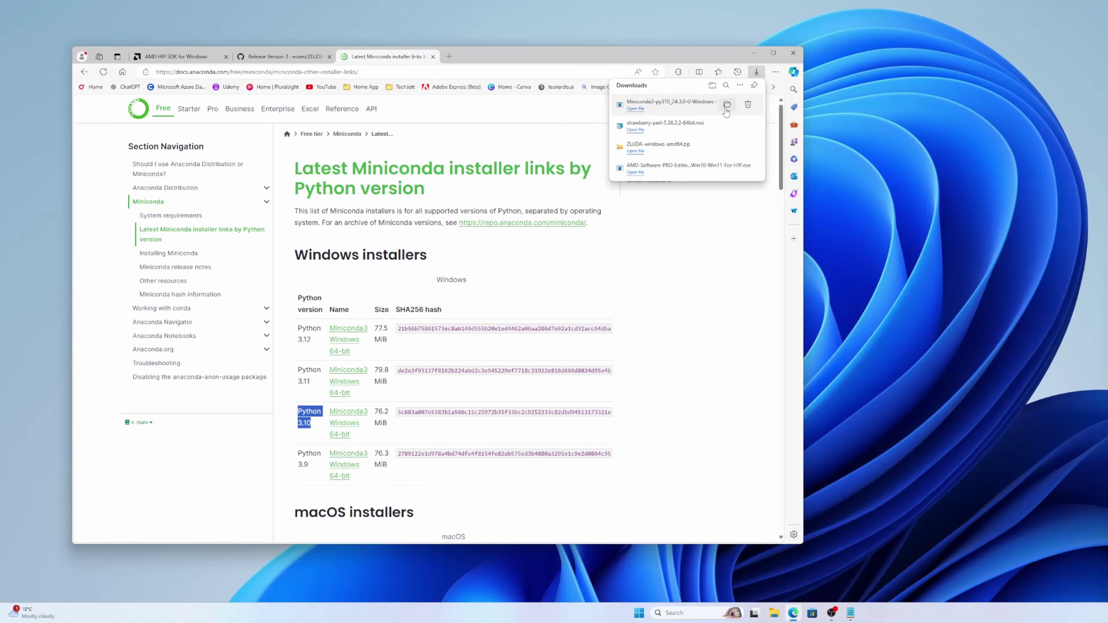
Start the downloaded Miniconda3 installer, accept the license, and choose installation for Just Me in the default destination folder.
{"action": "left_click", "coordinate": [724, 104]}
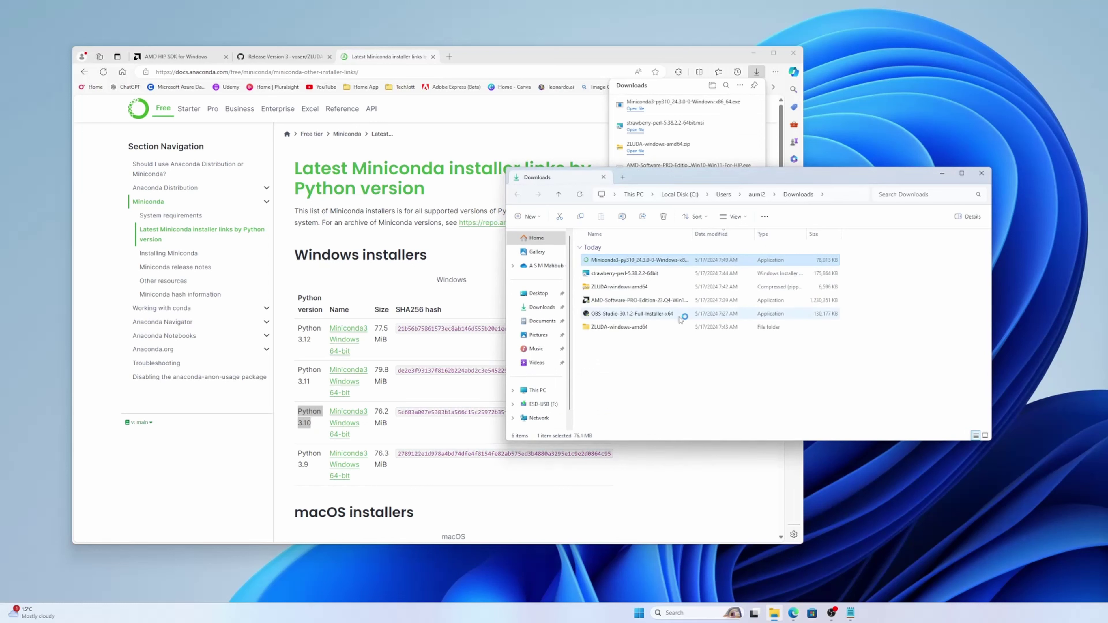
{"action": "left_click", "coordinate": [791, 375]}
{"action": "left_click", "coordinate": [791, 374]}
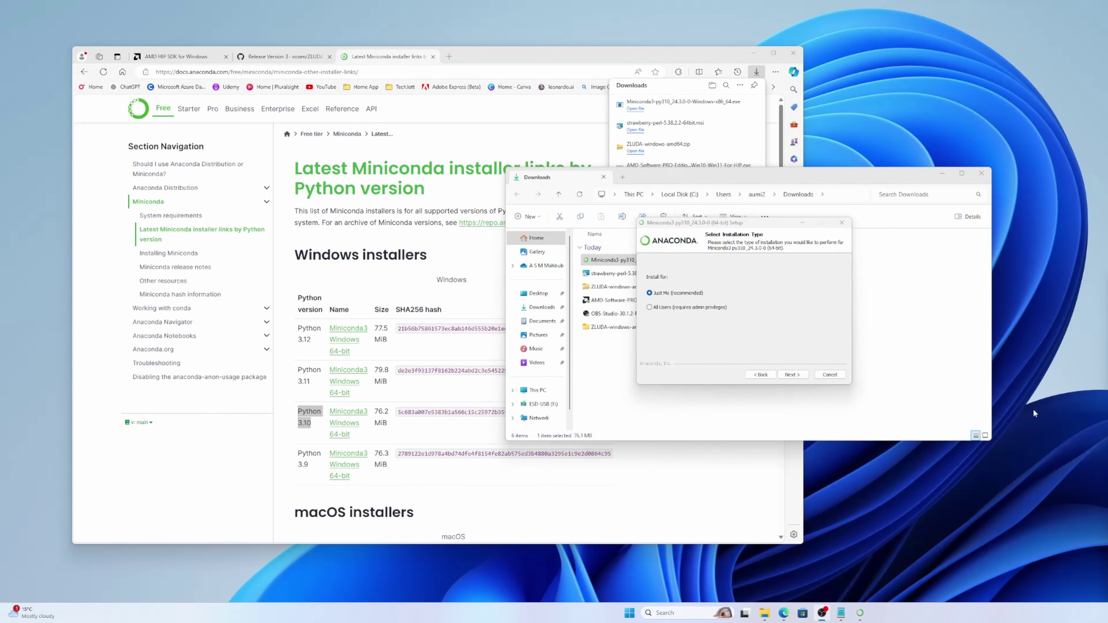
{"action": "left_click", "coordinate": [790, 375]}
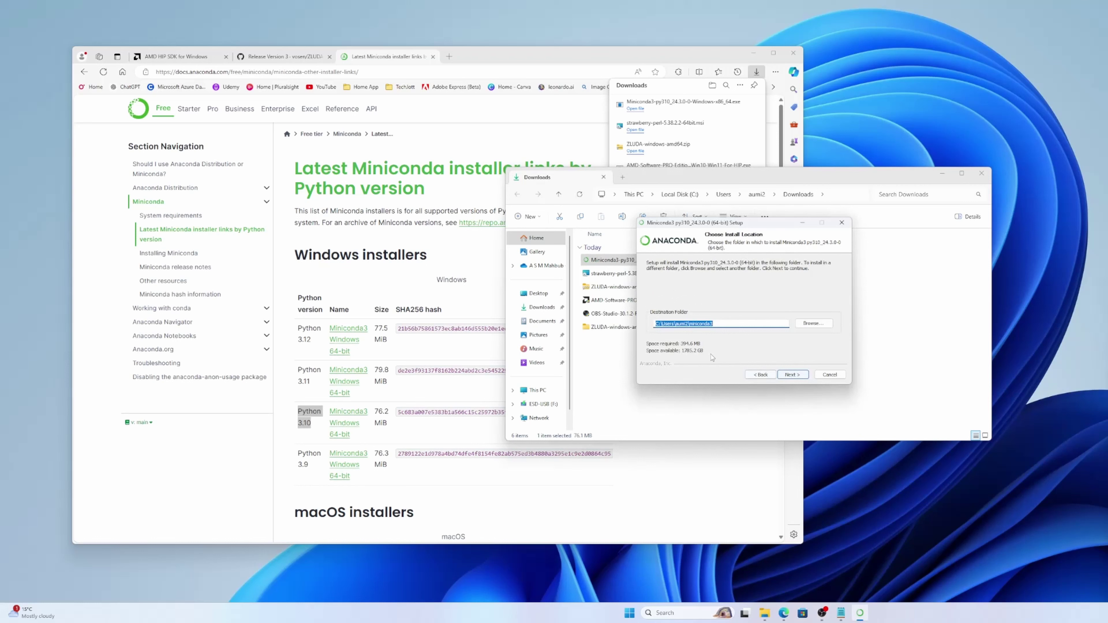
{"action": "left_click", "coordinate": [799, 377]}
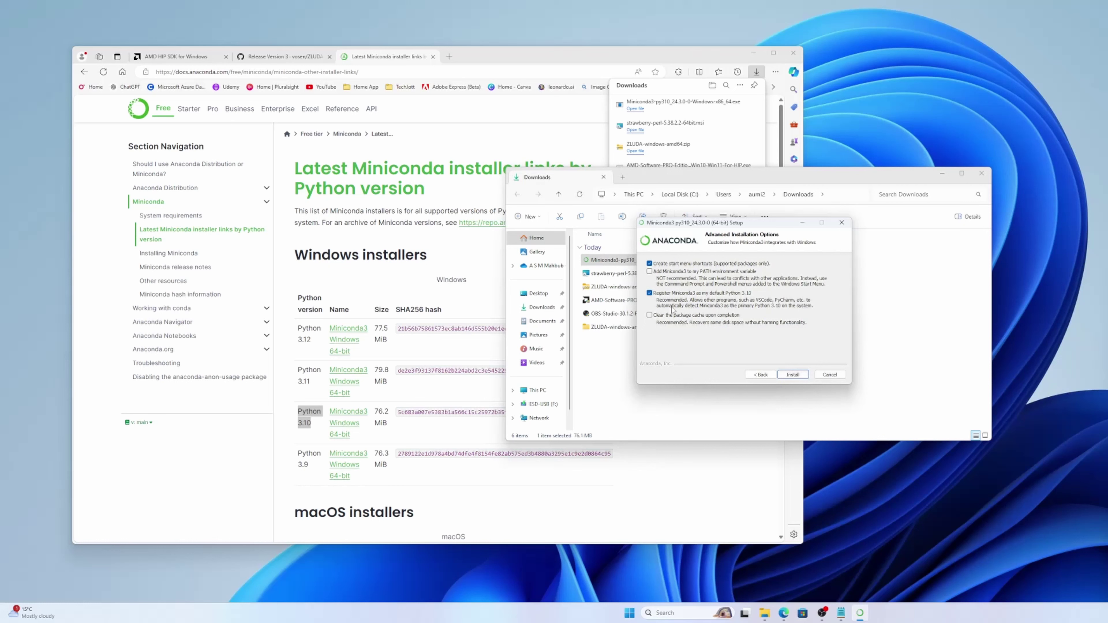
Install Miniconda3 with adding to PATH and clearing the package cache enabled, finish the setup, and close the Downloads folder.
{"action": "left_click", "coordinate": [651, 272]}
{"action": "left_click", "coordinate": [649, 315]}
{"action": "left_click", "coordinate": [802, 374]}
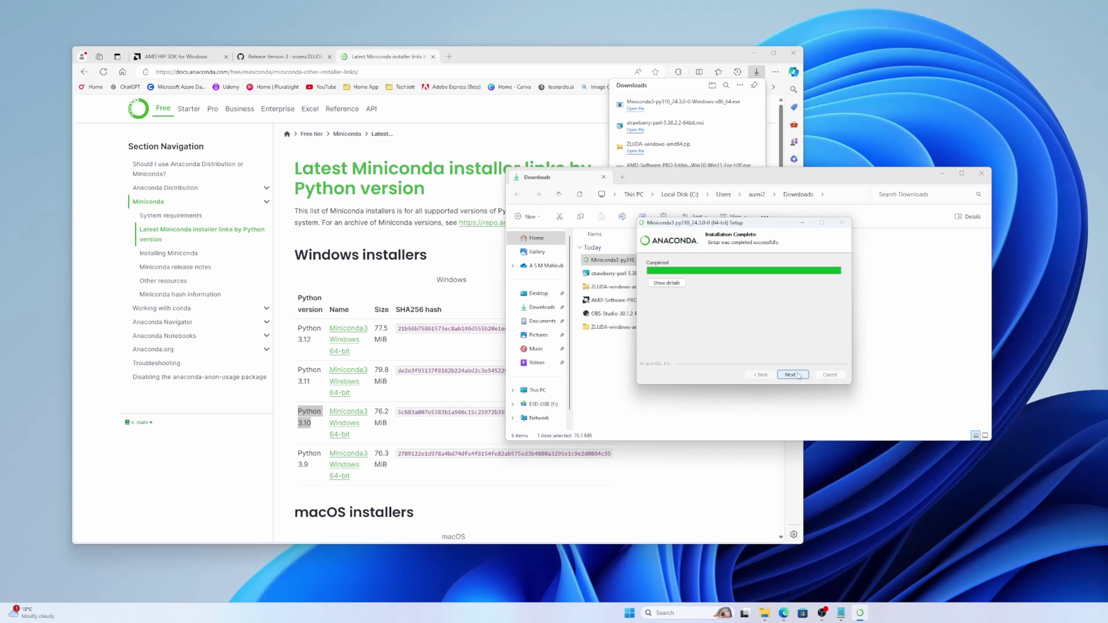
{"action": "left_click", "coordinate": [793, 375]}
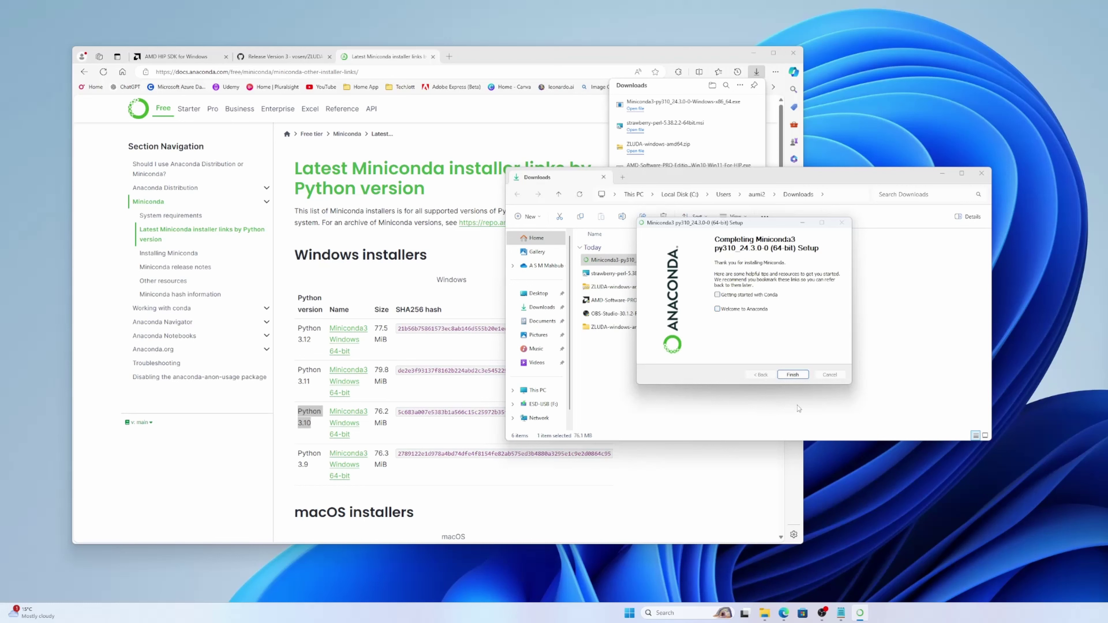
{"action": "left_click", "coordinate": [793, 375]}
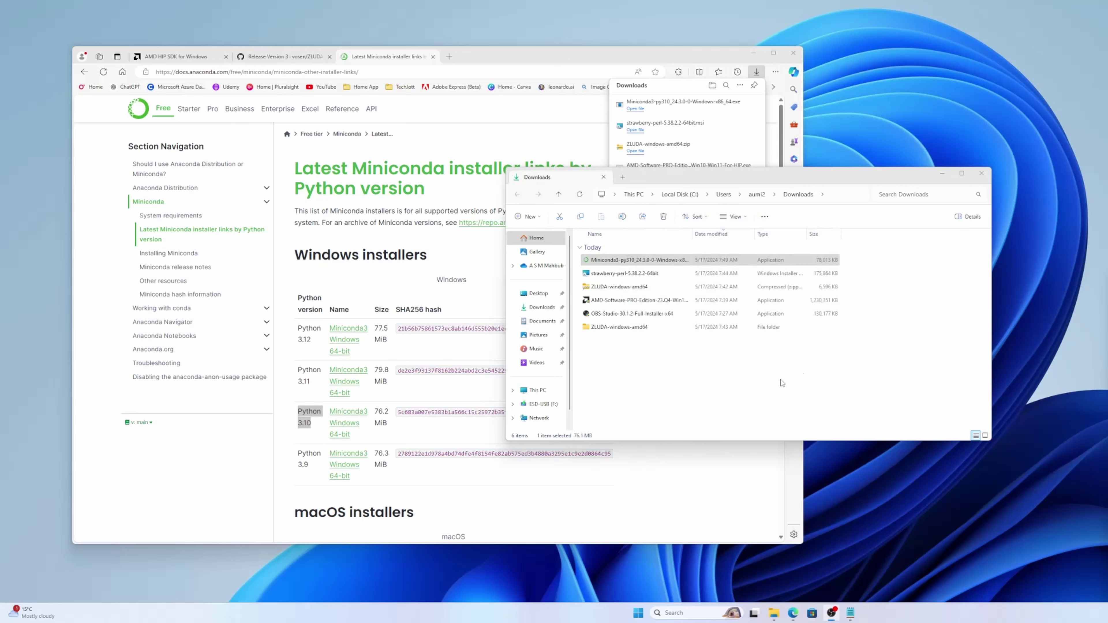
{"action": "left_click", "coordinate": [981, 173]}
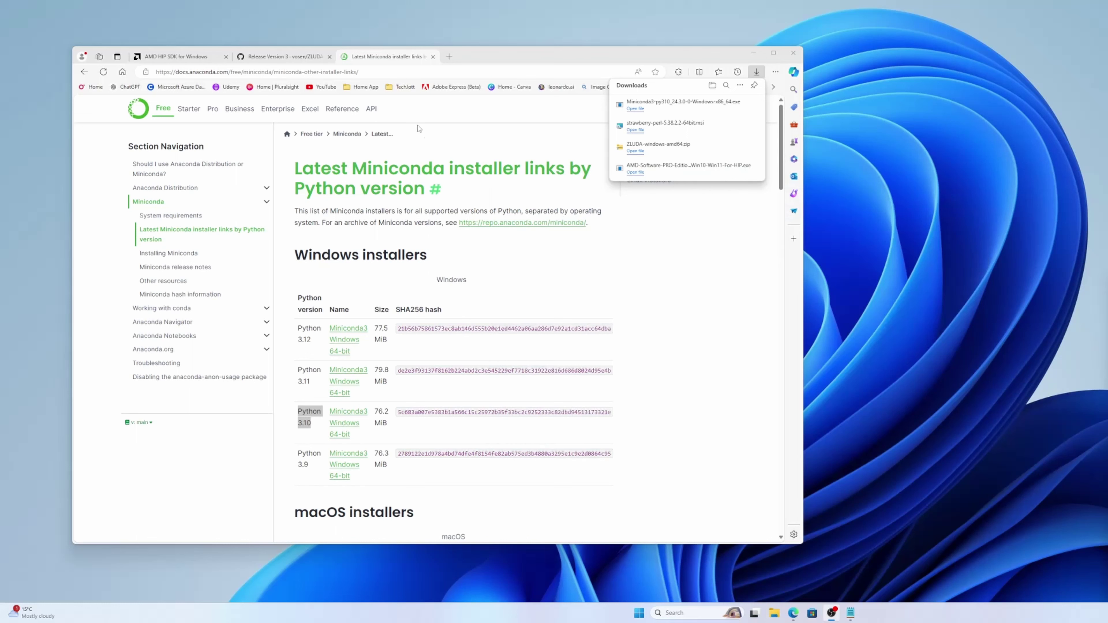
Search the web for "git for windows" and download the 64-bit Git for Windows Setup from the git-scm.com page.
{"action": "left_click", "coordinate": [393, 72]}
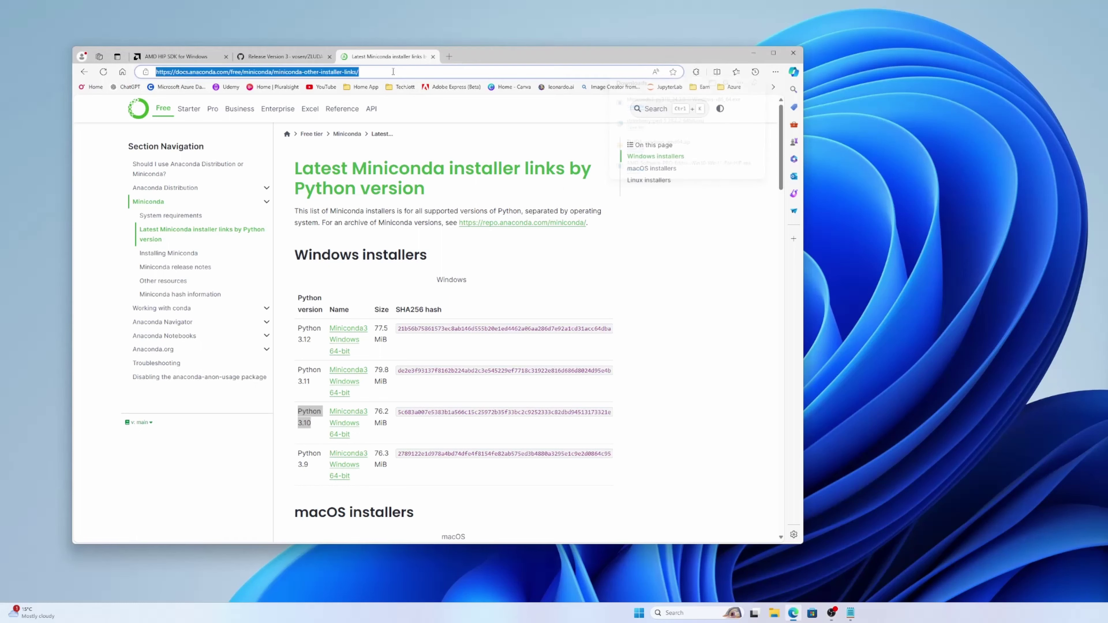
{"action": "type", "text": "git"}
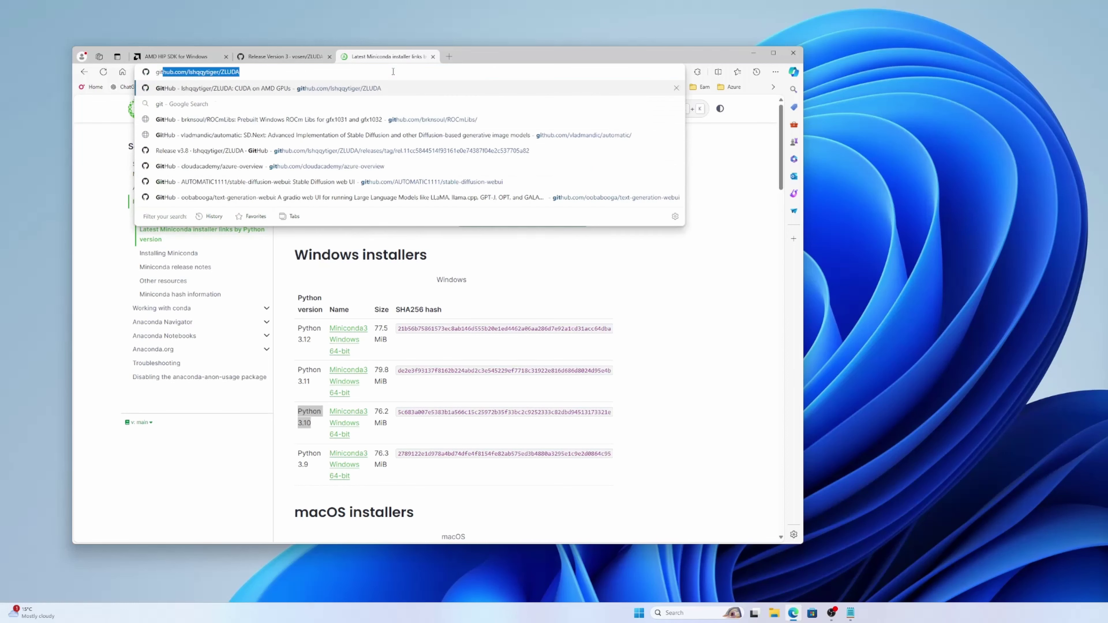
{"action": "type", "text": " for windows"}
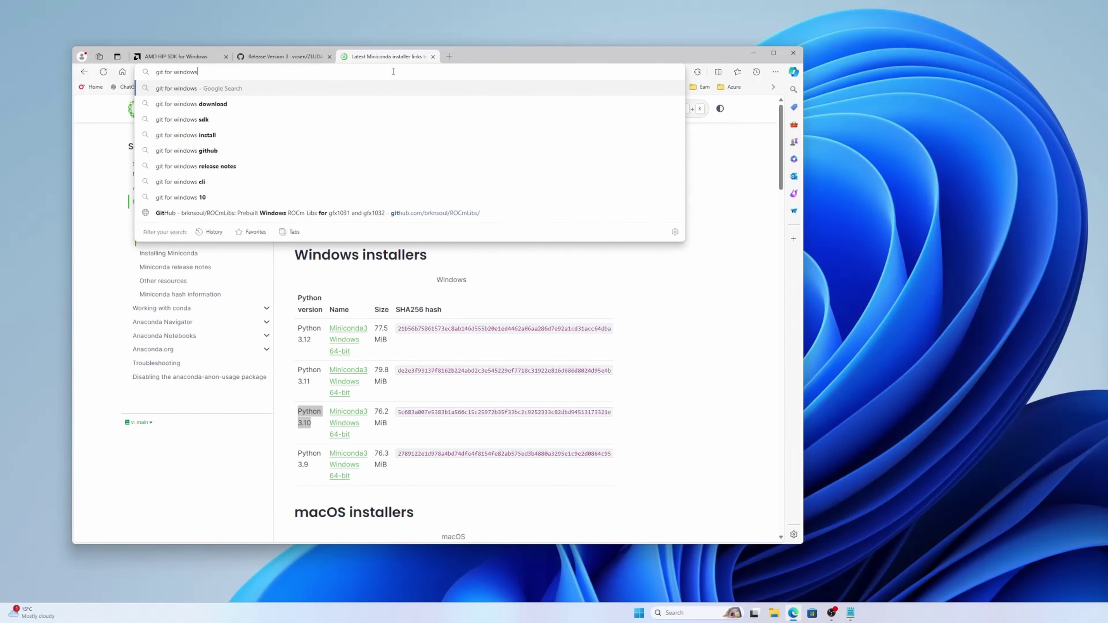
{"action": "key", "text": "Return"}
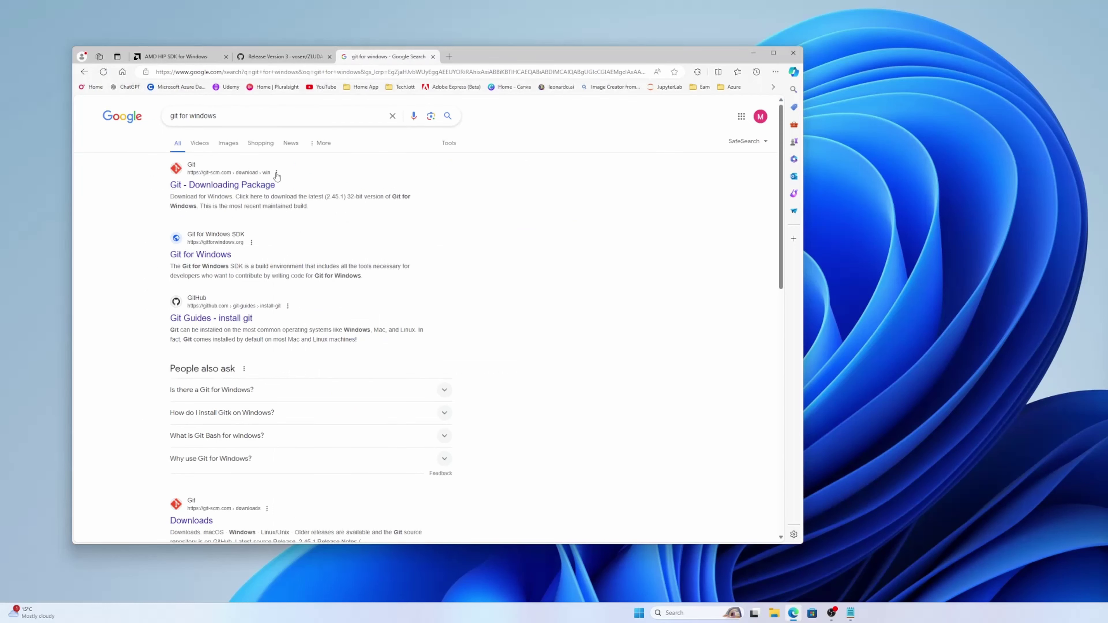
{"action": "left_click", "coordinate": [245, 188]}
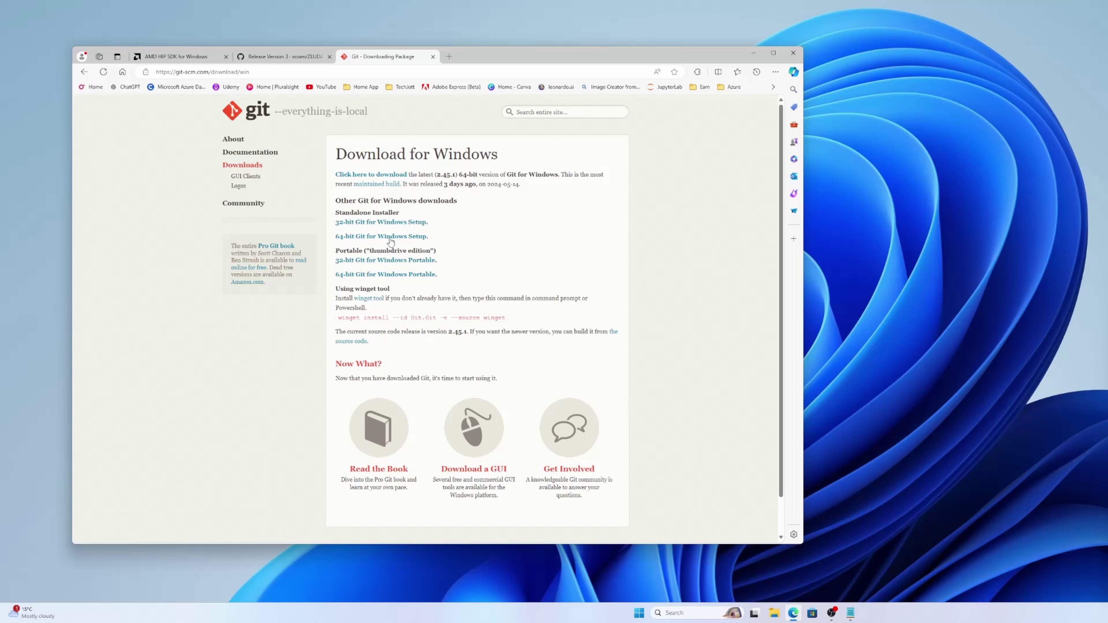
{"action": "left_click", "coordinate": [357, 239]}
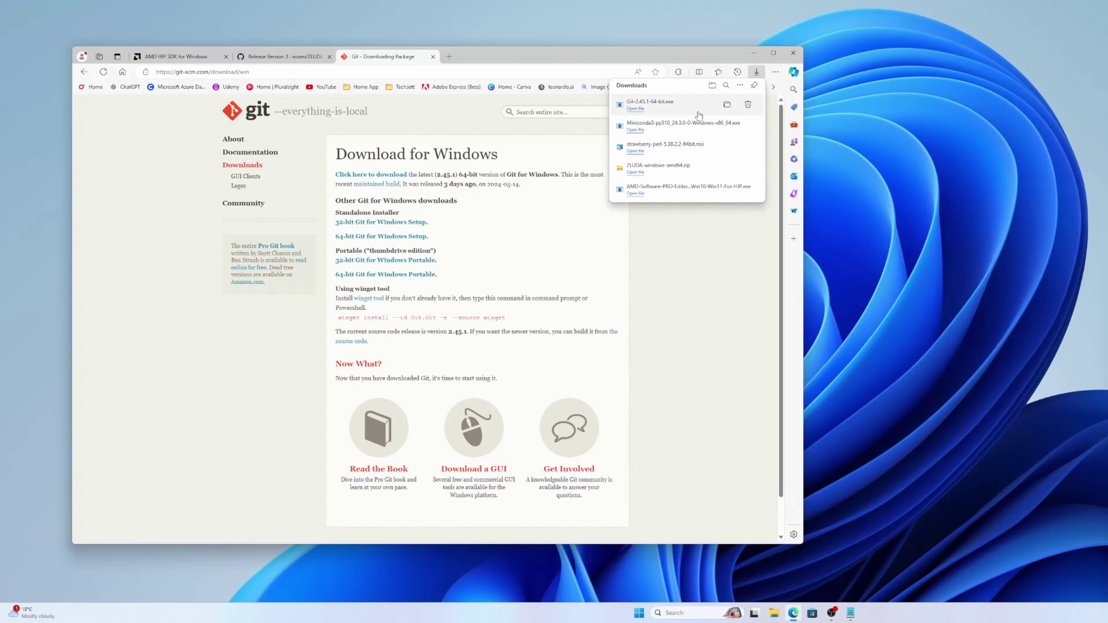
Run the downloaded Git 2.45.1 installer, keep the default destination folder, and review the list of components to install.
{"action": "left_click", "coordinate": [727, 105]}
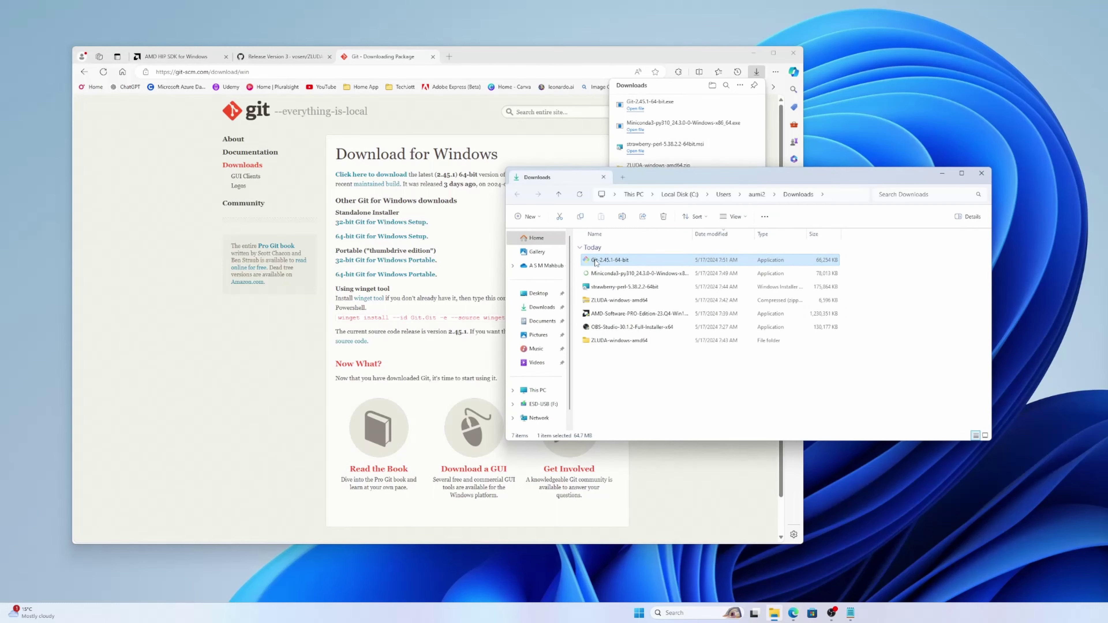
{"action": "double_click", "coordinate": [597, 262]}
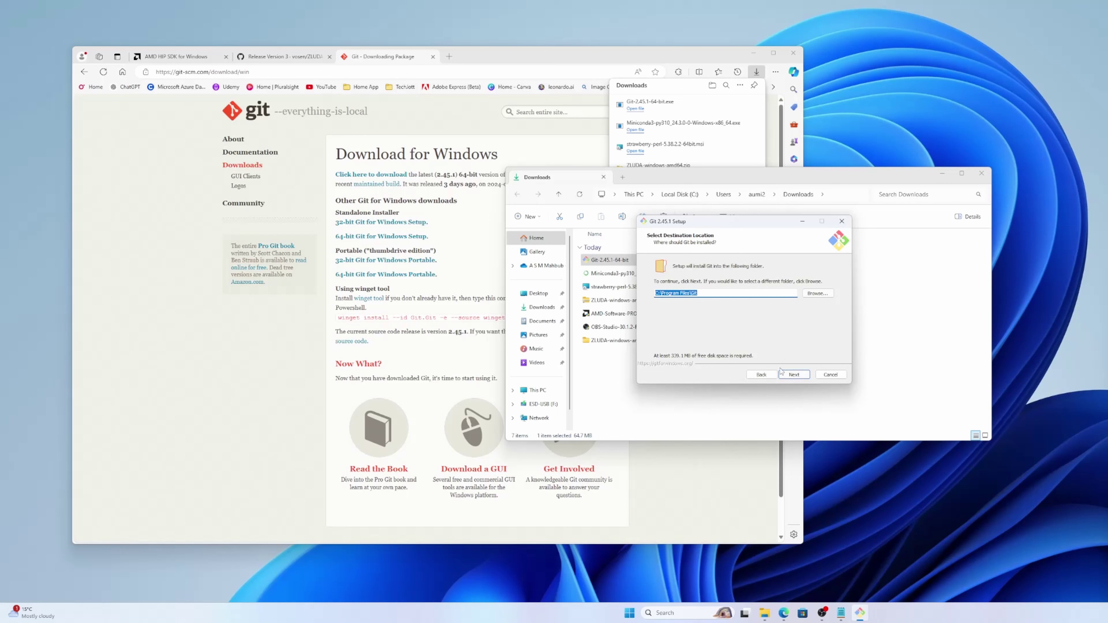
{"action": "left_click", "coordinate": [792, 375]}
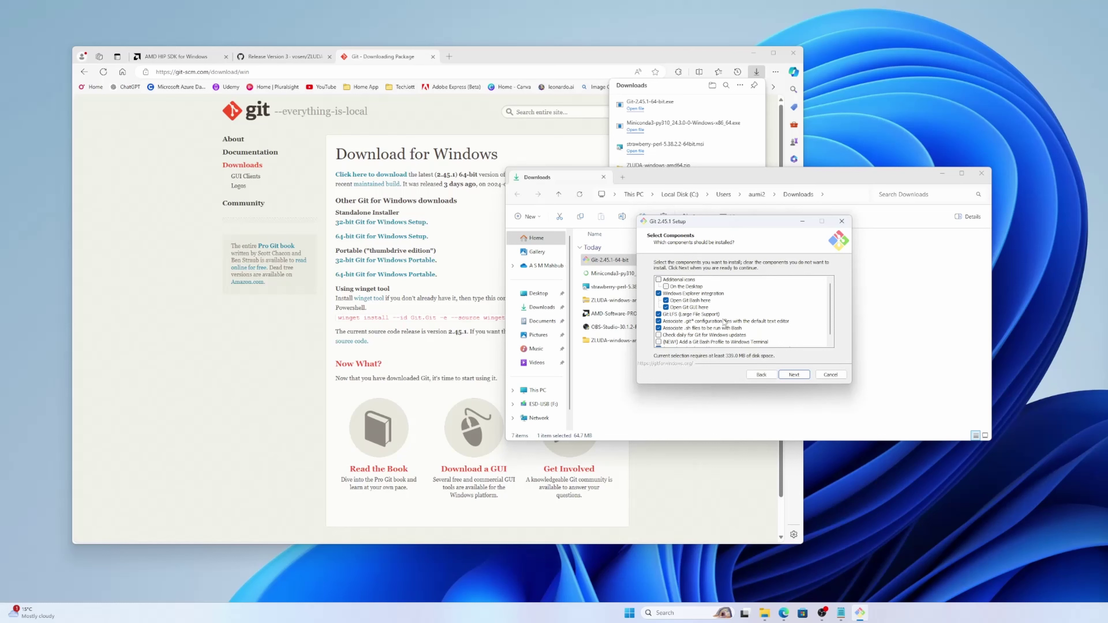
{"action": "scroll", "coordinate": [713, 308], "scroll_direction": "down", "scroll_amount": 1}
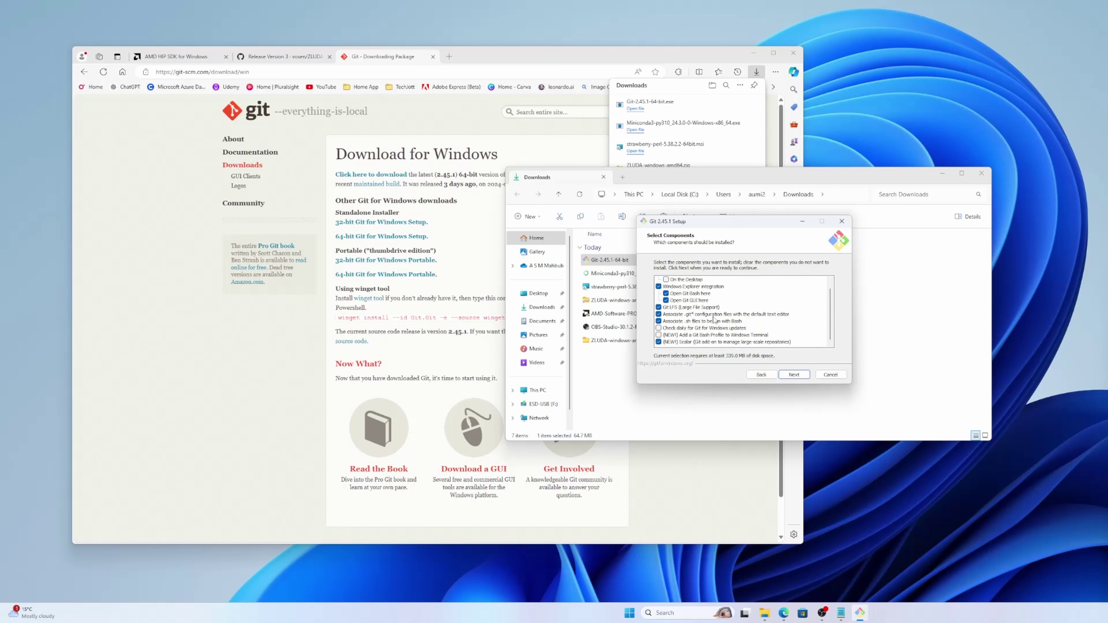
Open Terminal from the Windows search, check which shell profiles it offers for new tabs, and close it again.
{"action": "left_click", "coordinate": [679, 613]}
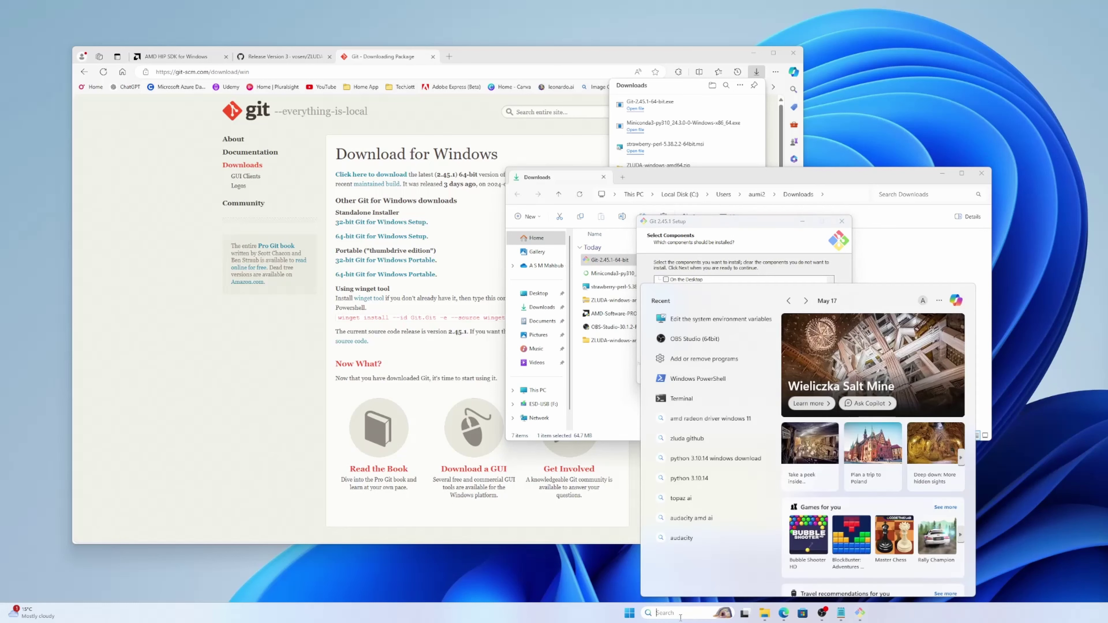
{"action": "type", "text": "terminal"}
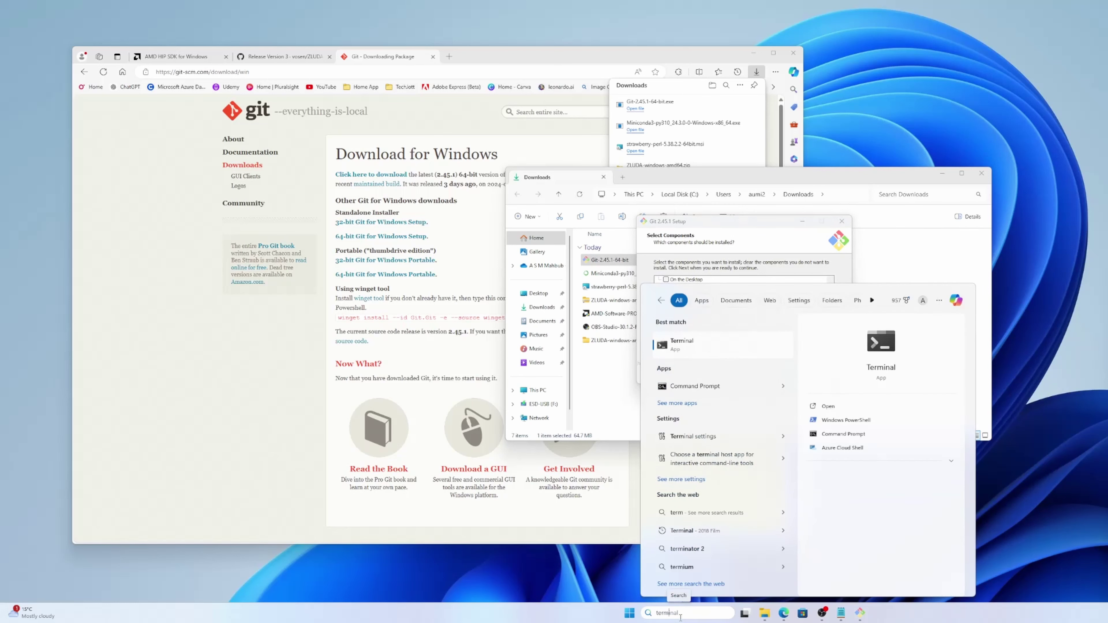
{"action": "left_click", "coordinate": [690, 346]}
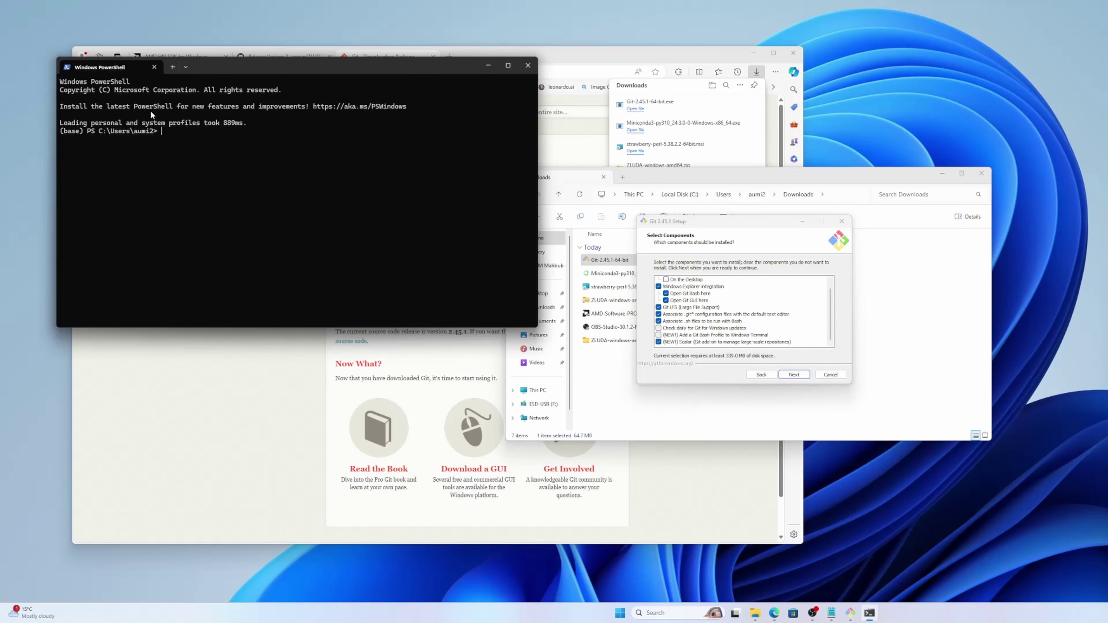
{"action": "left_click", "coordinate": [185, 67]}
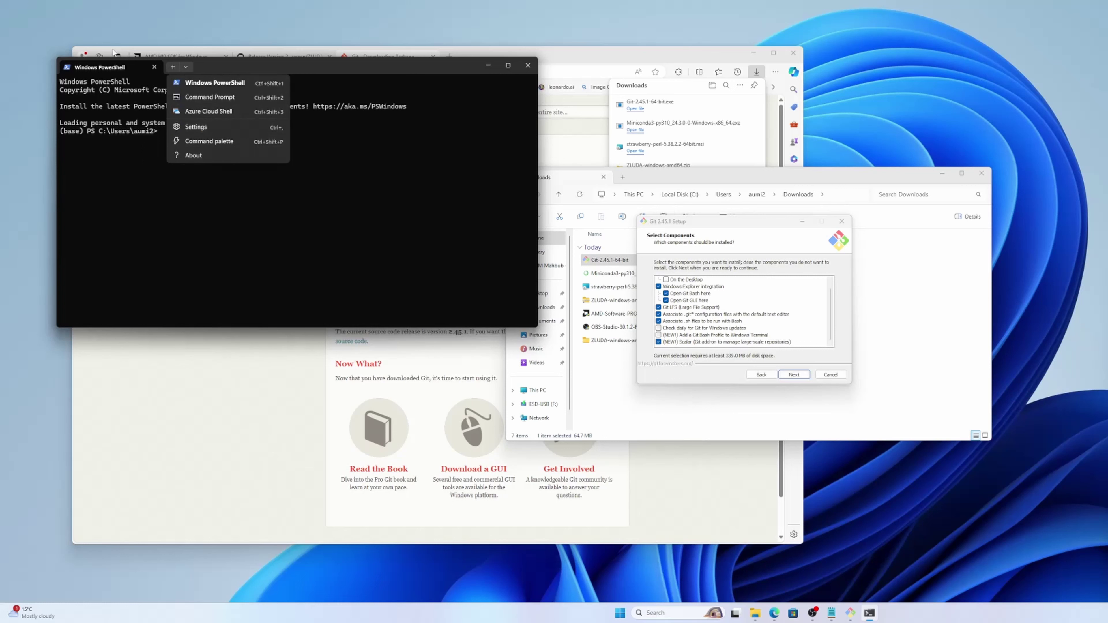
{"action": "left_click", "coordinate": [134, 136]}
{"action": "left_click", "coordinate": [187, 67]}
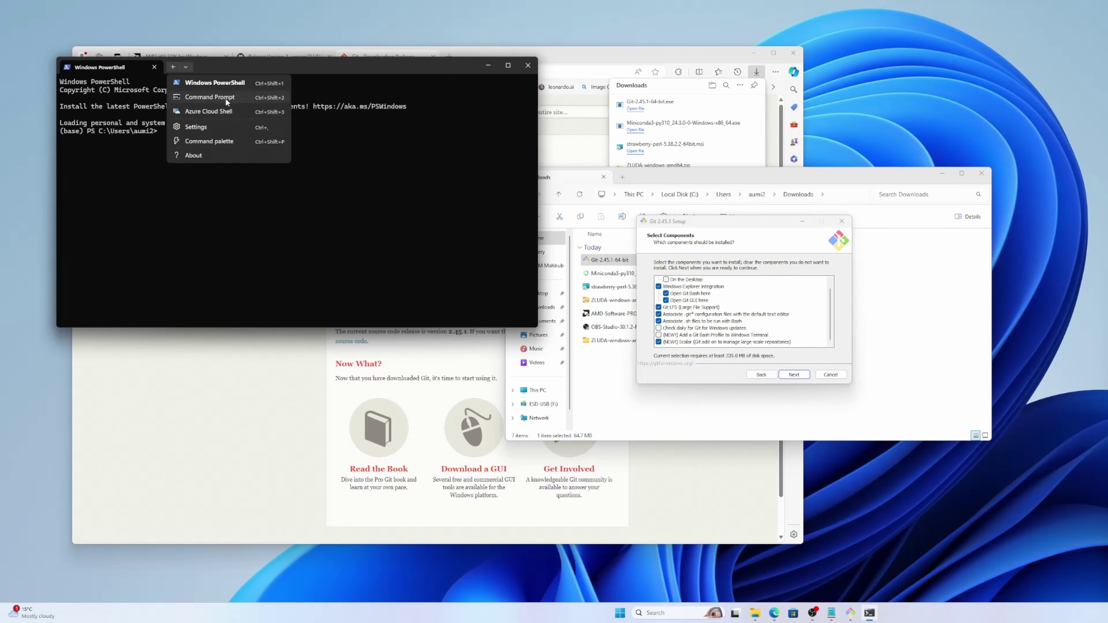
{"action": "left_click", "coordinate": [154, 188]}
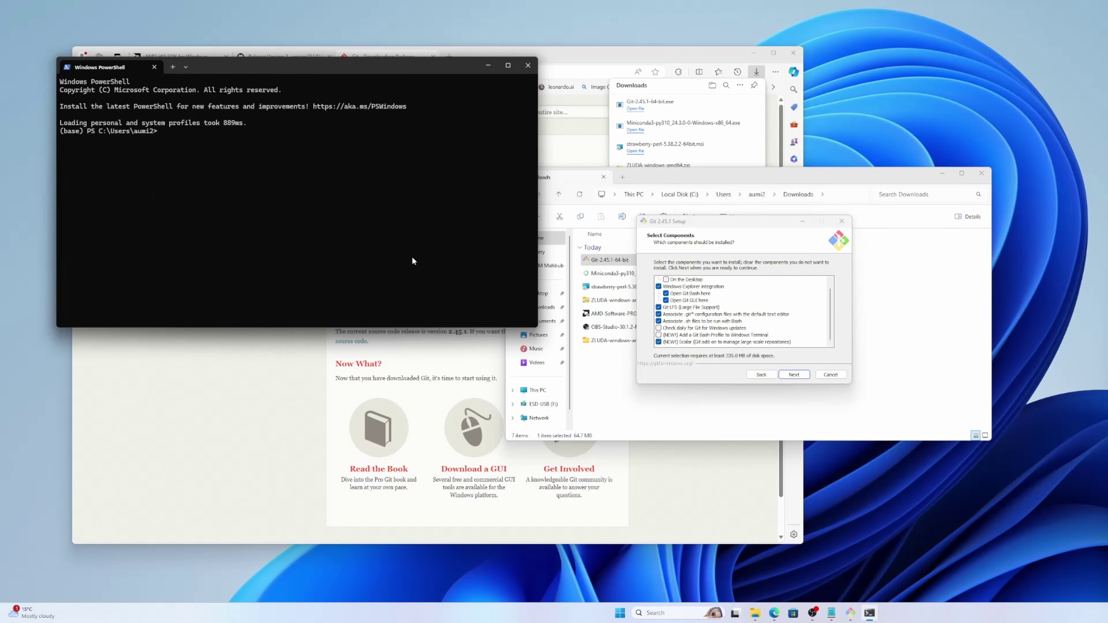
{"action": "left_click", "coordinate": [528, 66]}
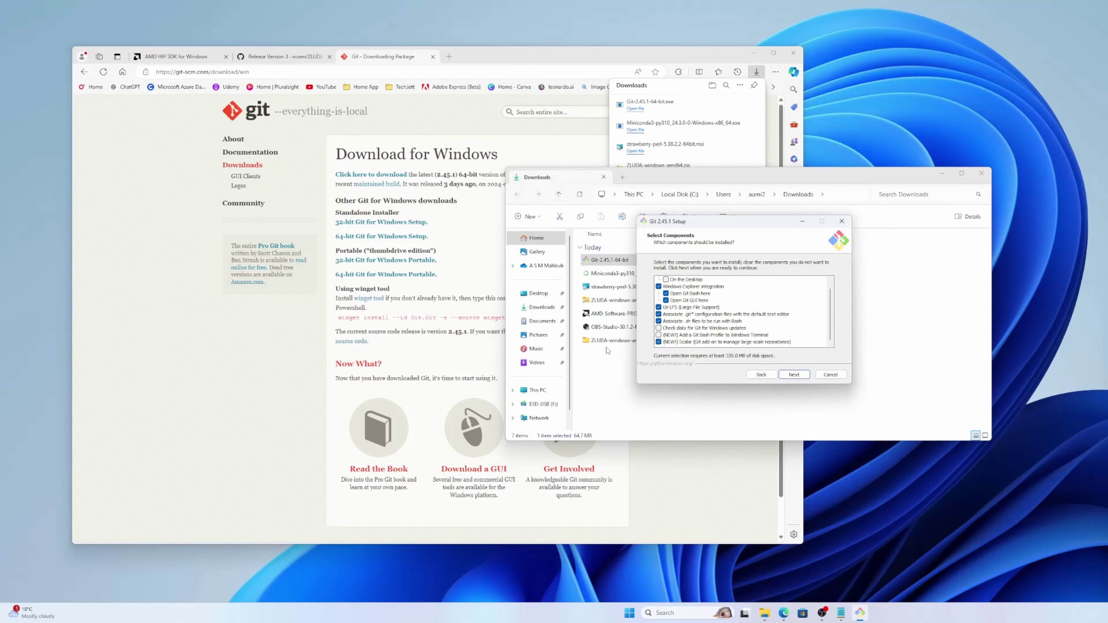
Add the Git Bash Profile to Windows Terminal, install Git with all remaining options at their defaults, finish the setup, and close the browser.
{"action": "left_click", "coordinate": [659, 335]}
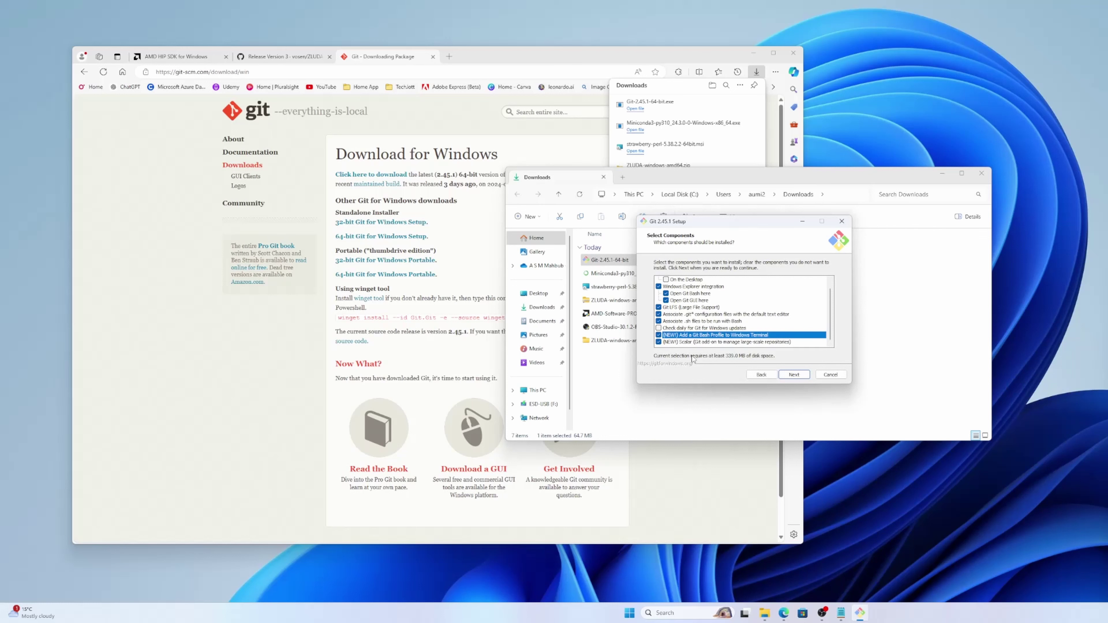
{"action": "left_click", "coordinate": [794, 375]}
{"action": "left_click", "coordinate": [793, 375]}
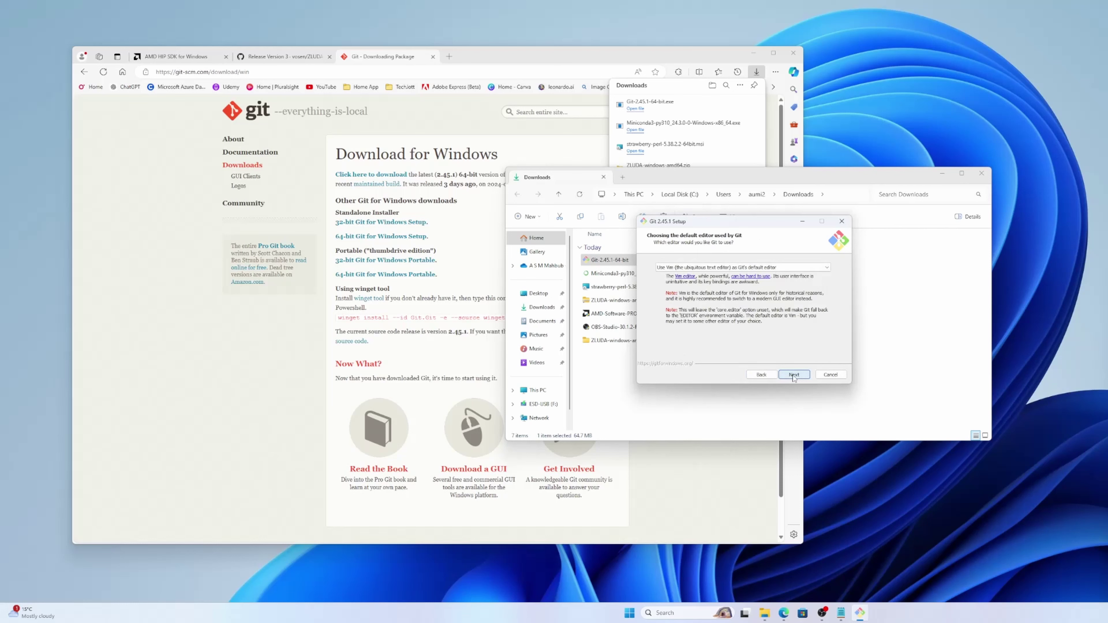
{"action": "left_click", "coordinate": [794, 375]}
{"action": "left_click", "coordinate": [794, 374]}
{"action": "left_click", "coordinate": [794, 374]}
{"action": "left_click", "coordinate": [794, 375]}
{"action": "left_click", "coordinate": [794, 374]}
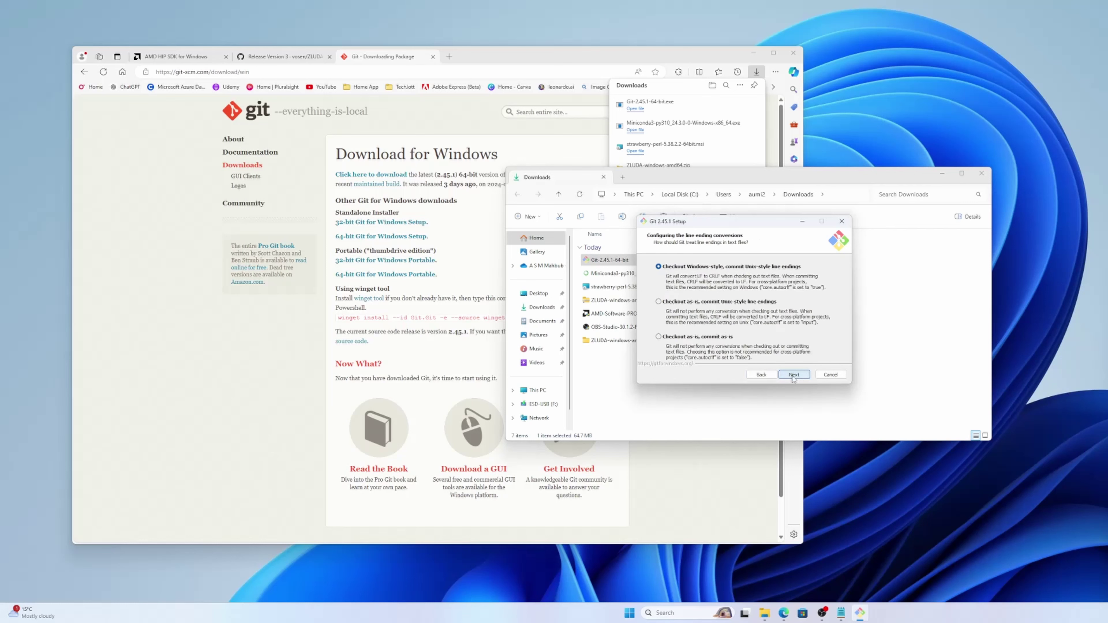
{"action": "left_click", "coordinate": [793, 375]}
{"action": "left_click", "coordinate": [793, 374]}
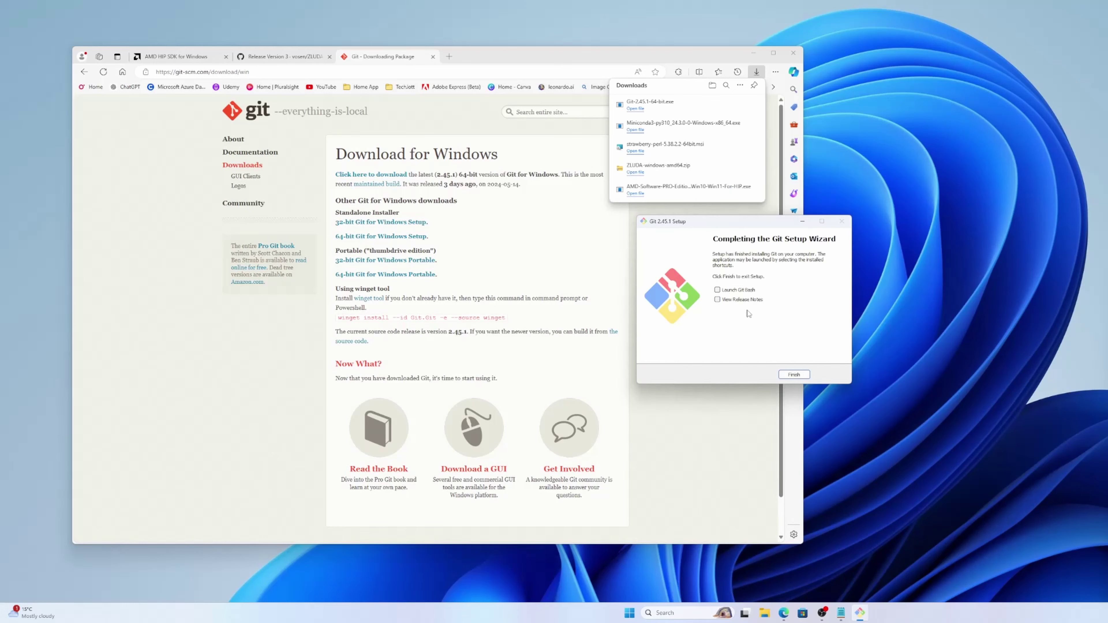
{"action": "left_click", "coordinate": [794, 375]}
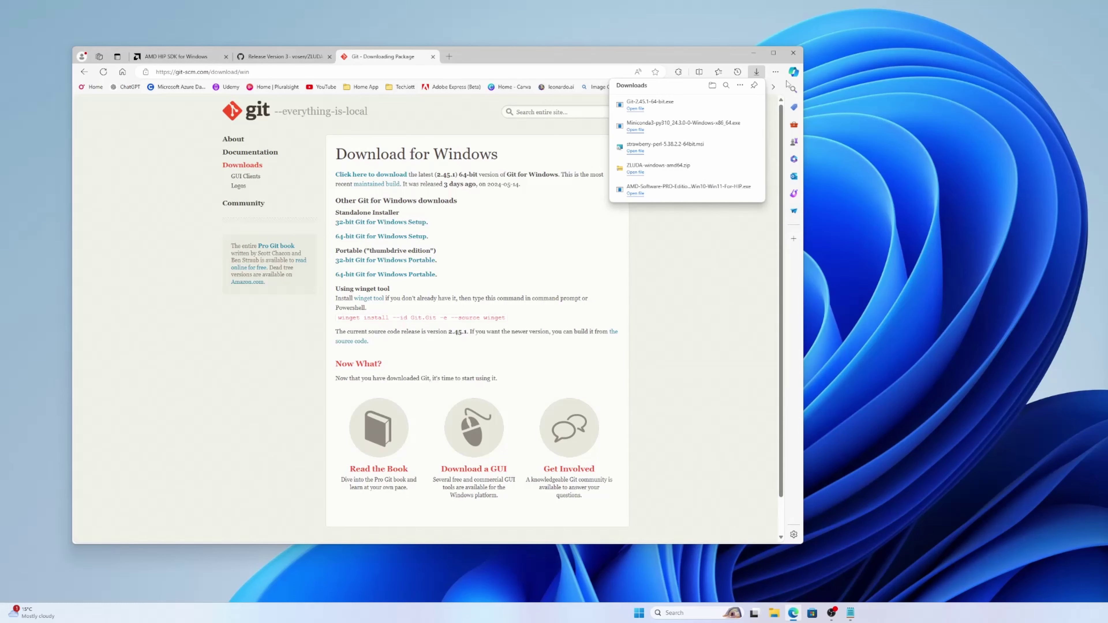
{"action": "left_click", "coordinate": [793, 53]}
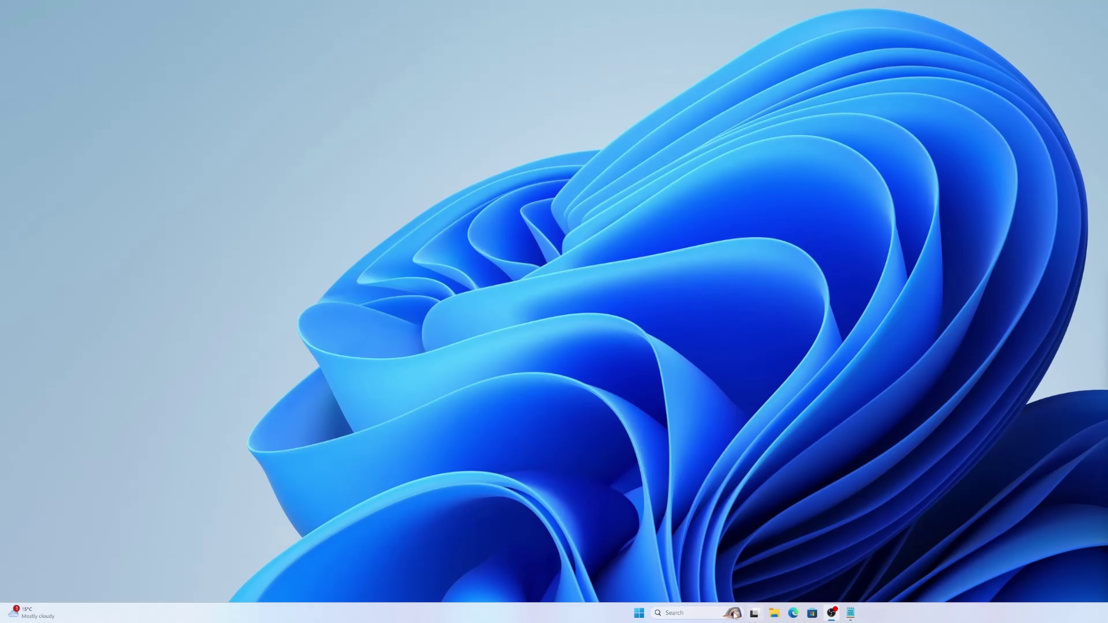
Open Terminal again and check its list of shell profiles for Git Bash.
{"action": "left_click", "coordinate": [692, 610]}
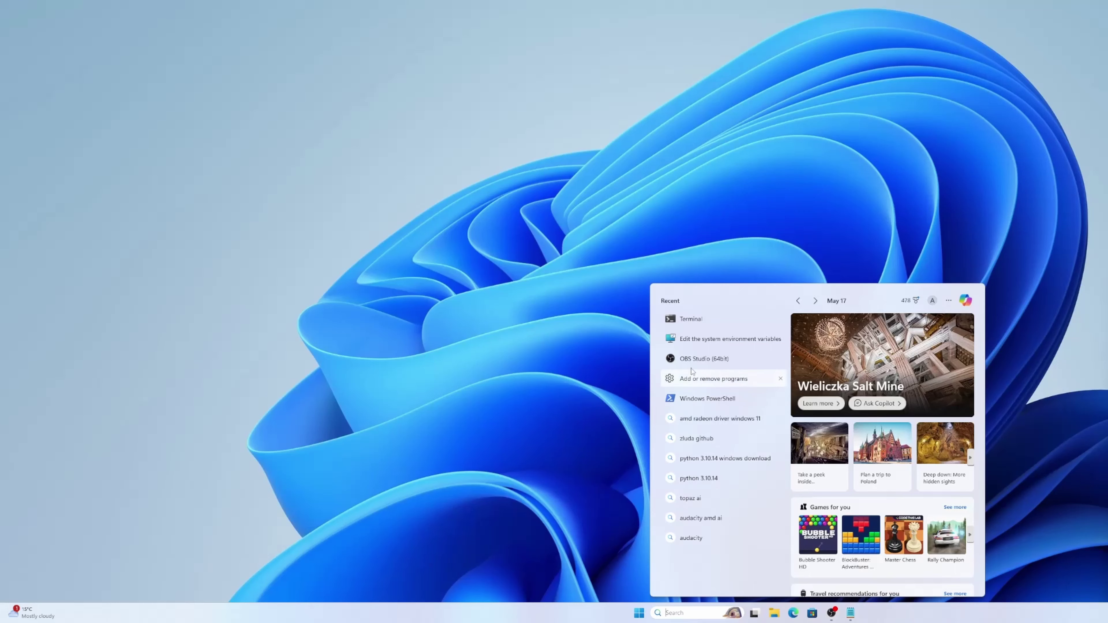
{"action": "left_click", "coordinate": [716, 347]}
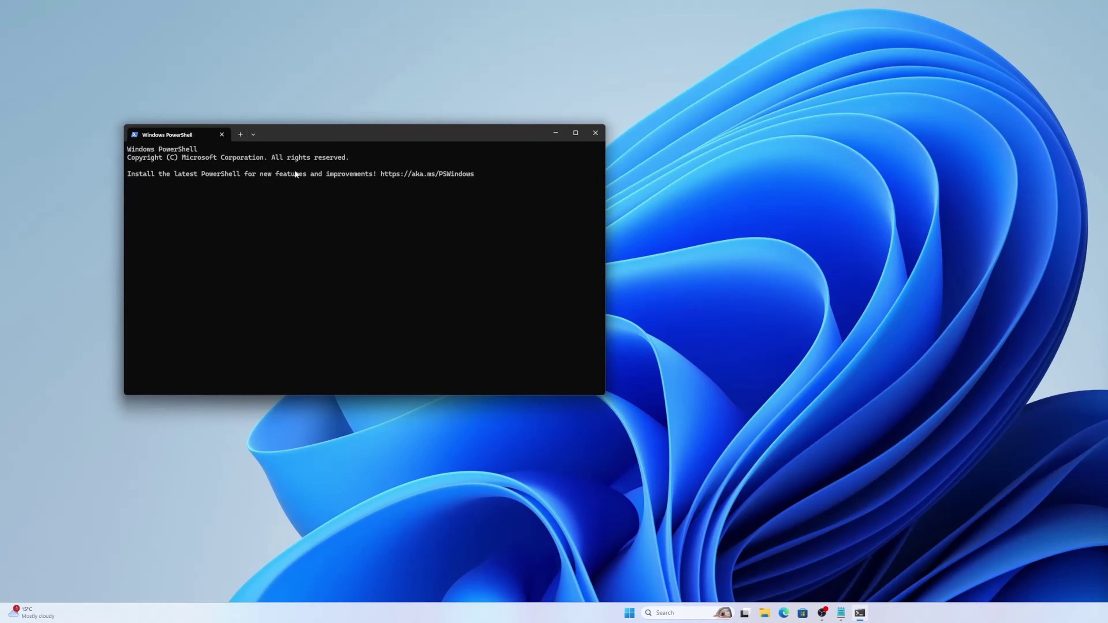
{"action": "left_click", "coordinate": [253, 135]}
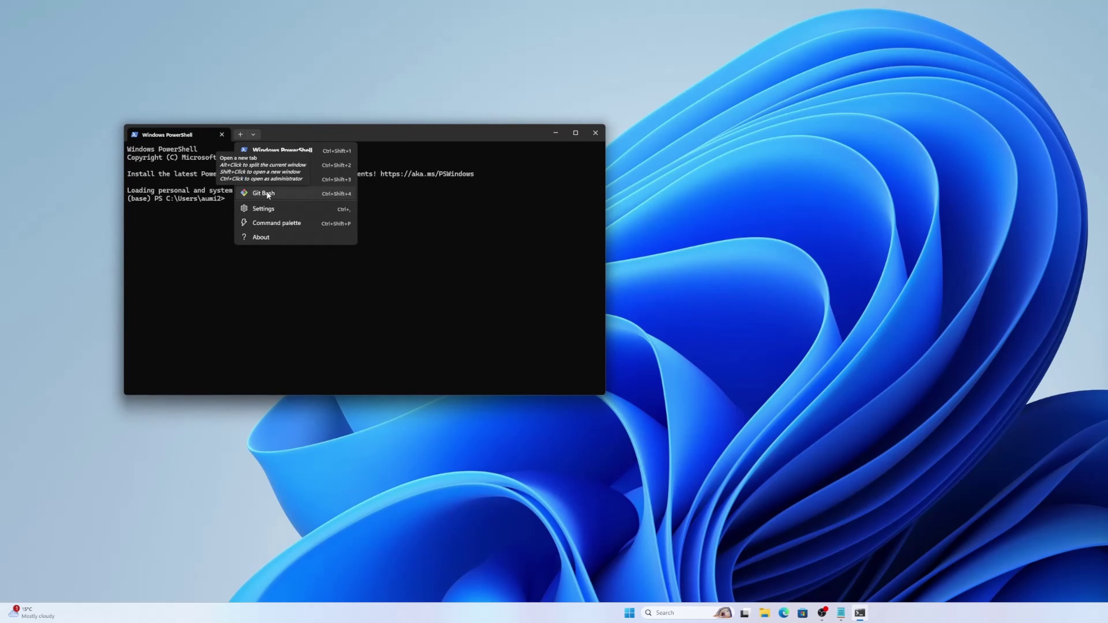
{"action": "left_click", "coordinate": [157, 216]}
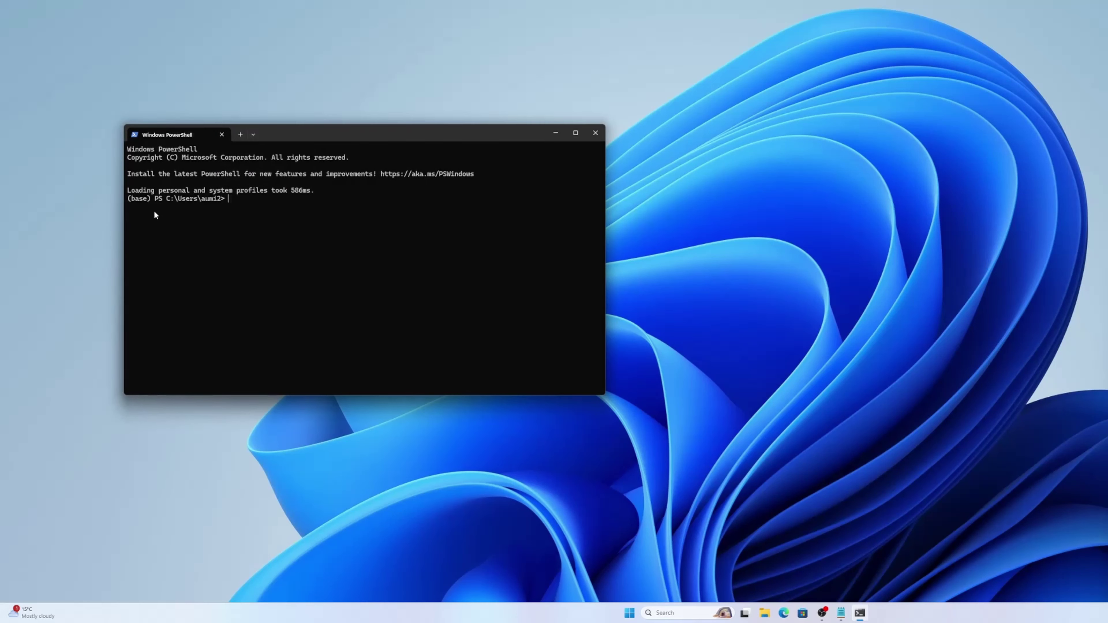
Run python in the PowerShell session to check the installed version, and leave the interpreter with exit().
{"action": "left_click_drag", "start_coordinate": [151, 199], "coordinate": [129, 199]}
{"action": "type", "text": "python"}
{"action": "key", "text": "Return"}
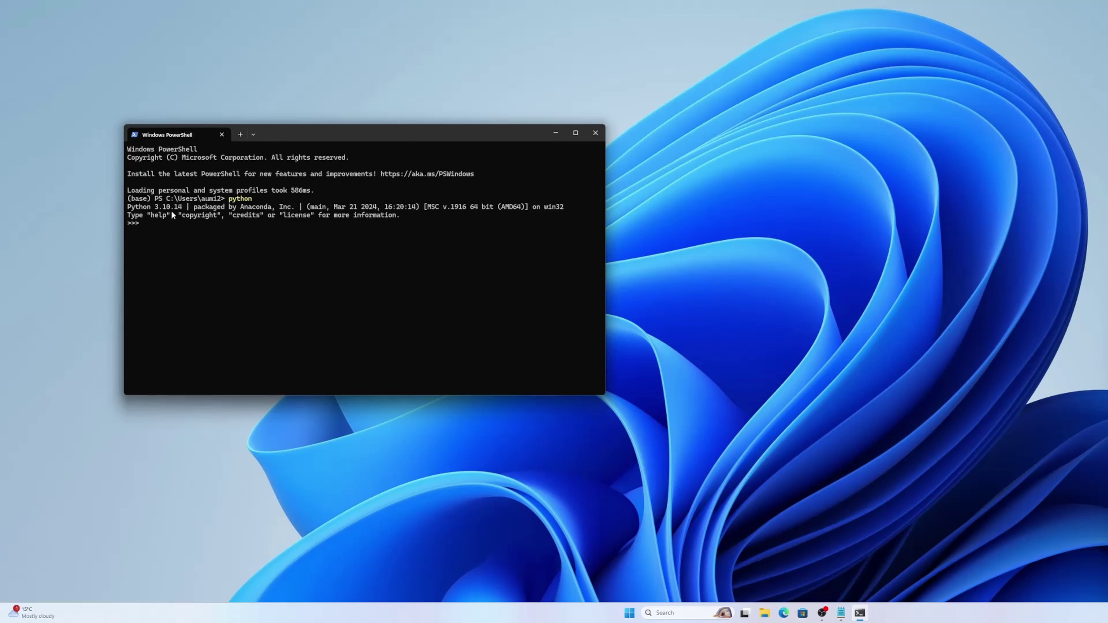
{"action": "type", "text": "exit()"}
{"action": "key", "text": "Return"}
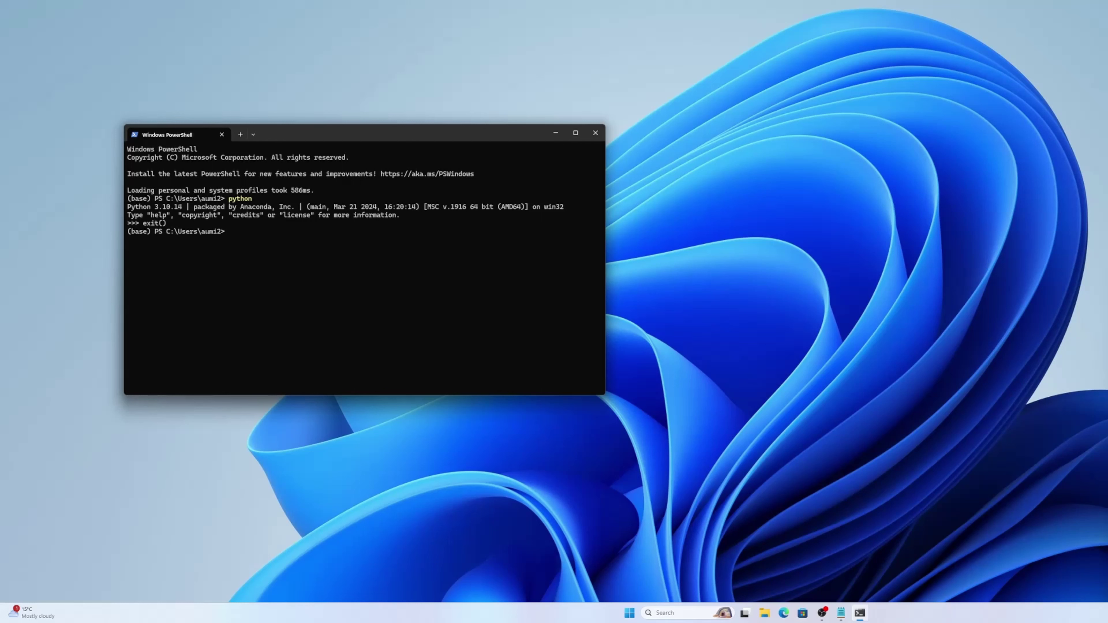